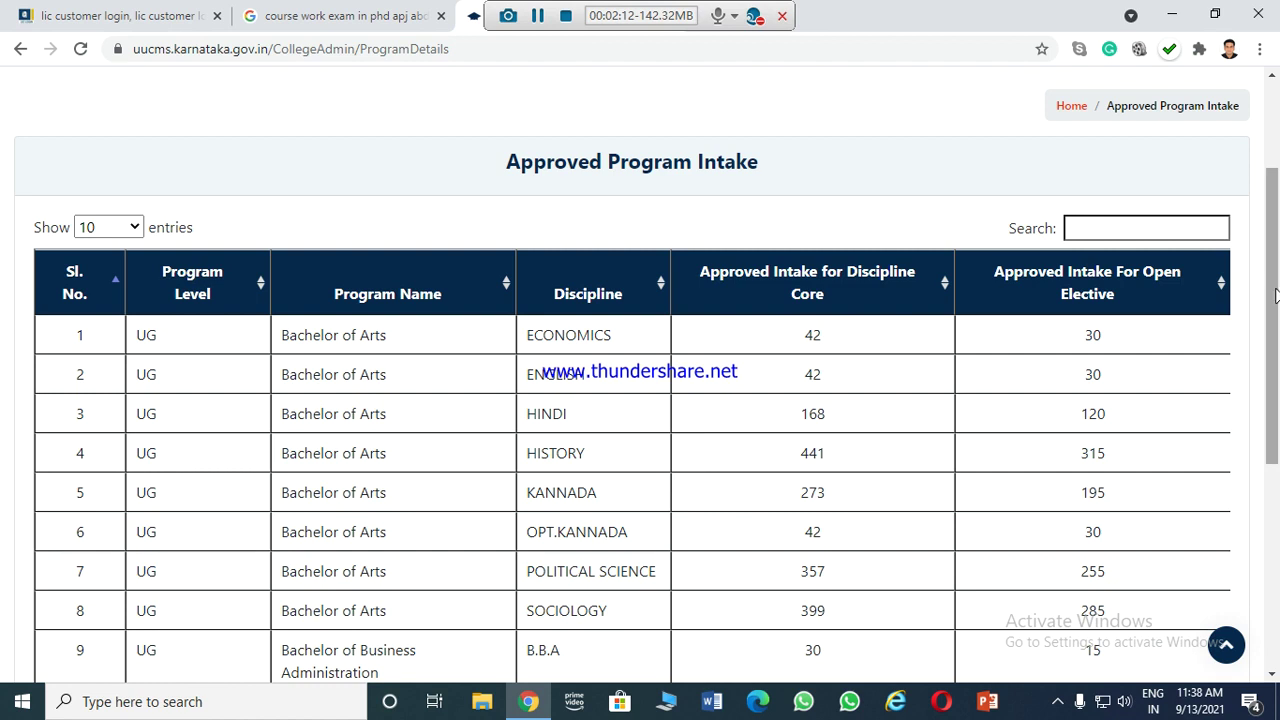
Review the approved discipline core and open elective intakes for all programs across both pages of the Approved Program Intake table
left_click_drag(1273, 296, 1276, 398)
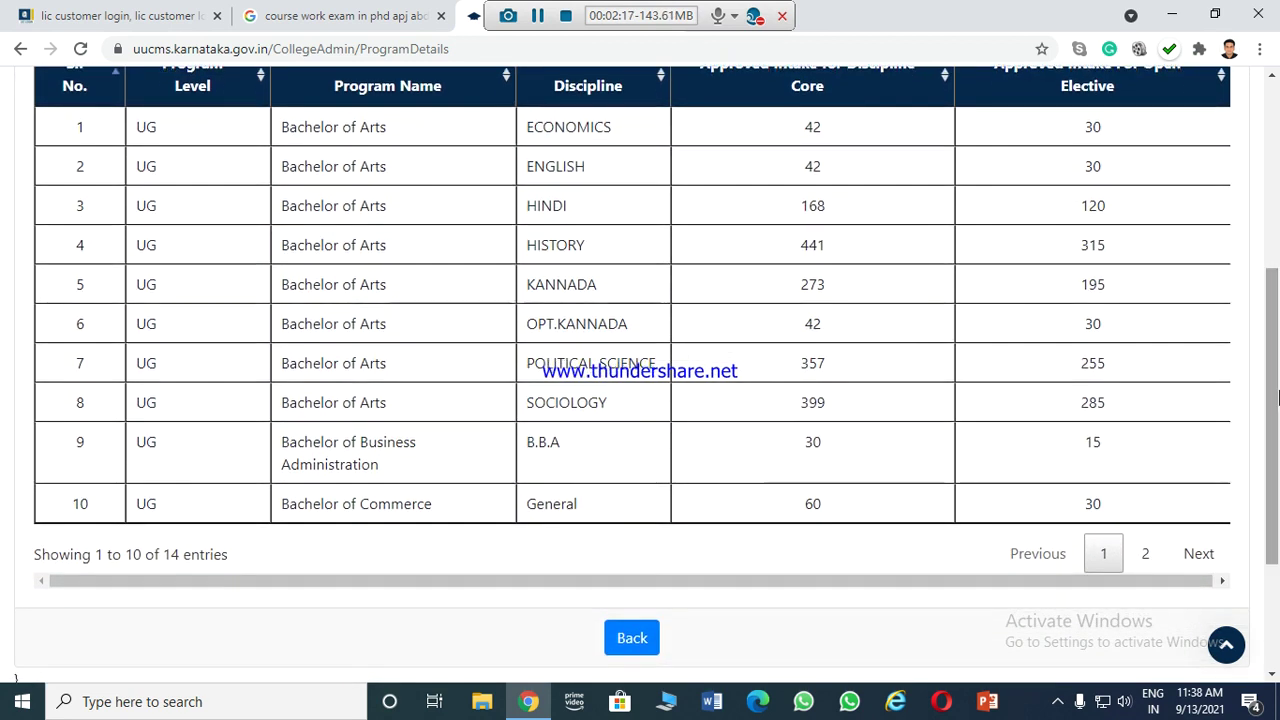
left_click(1146, 560)
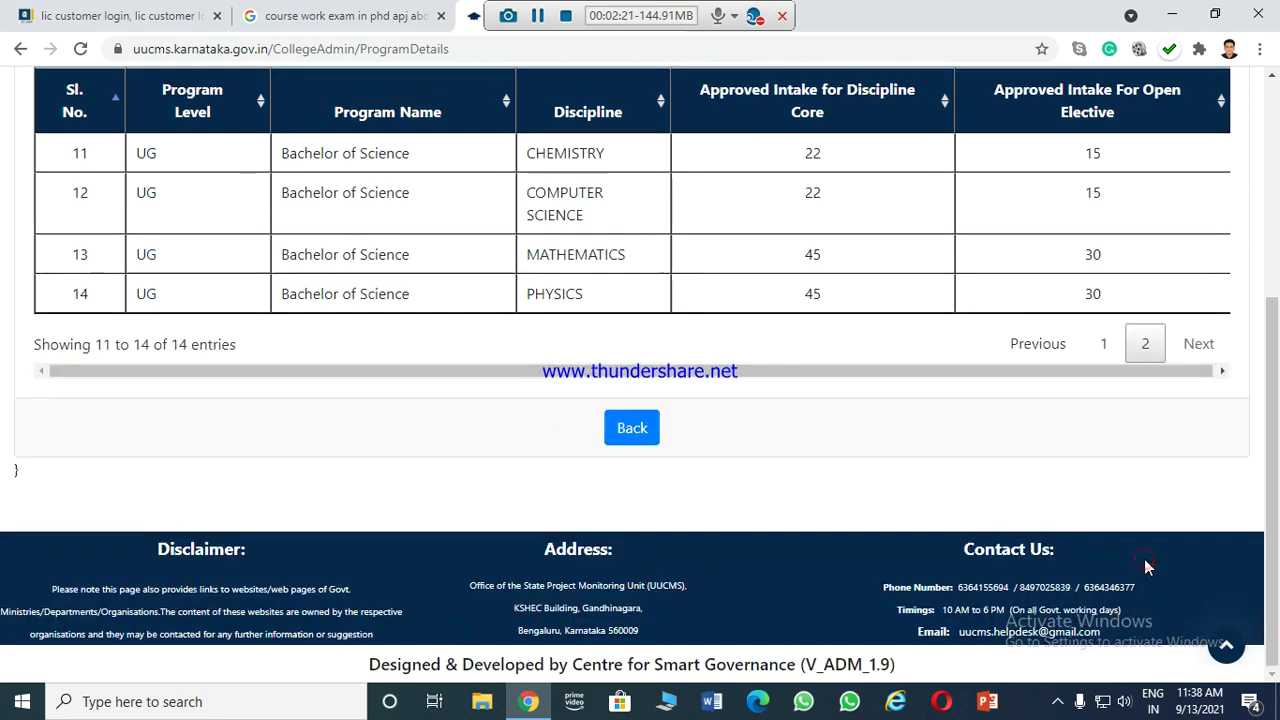
scroll(1278, 470, "up", 3)
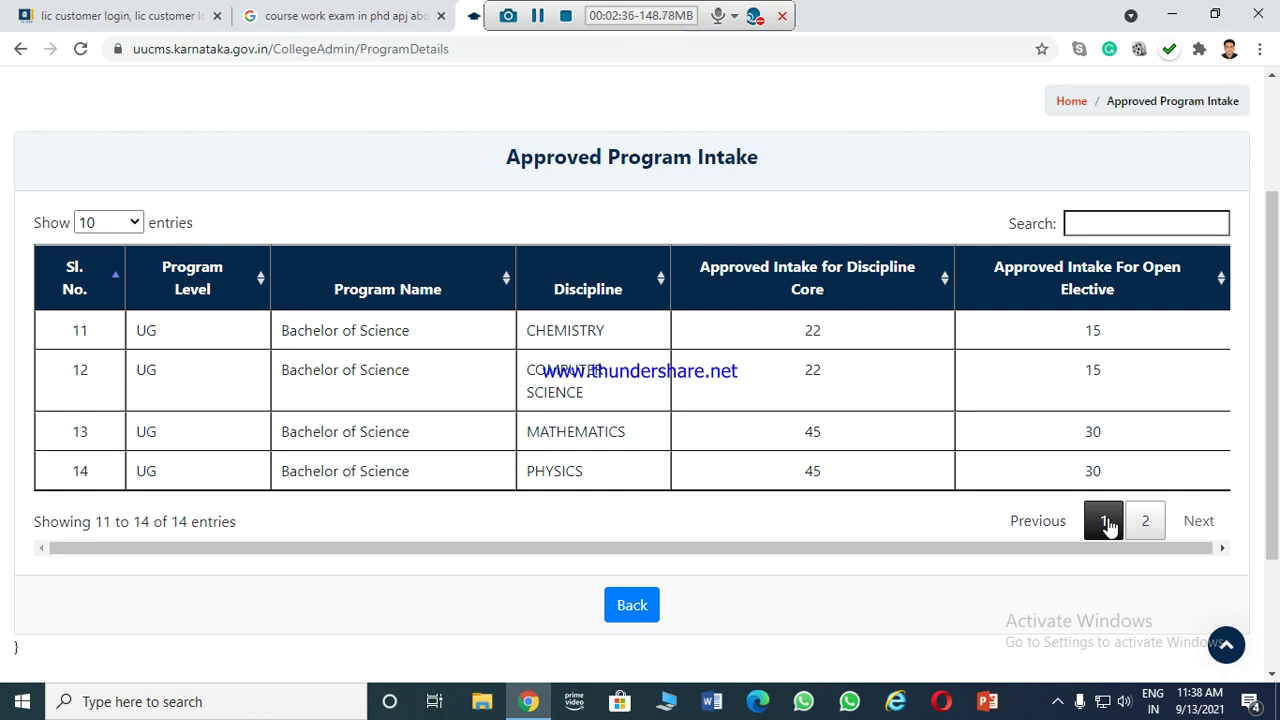
left_click(1105, 521)
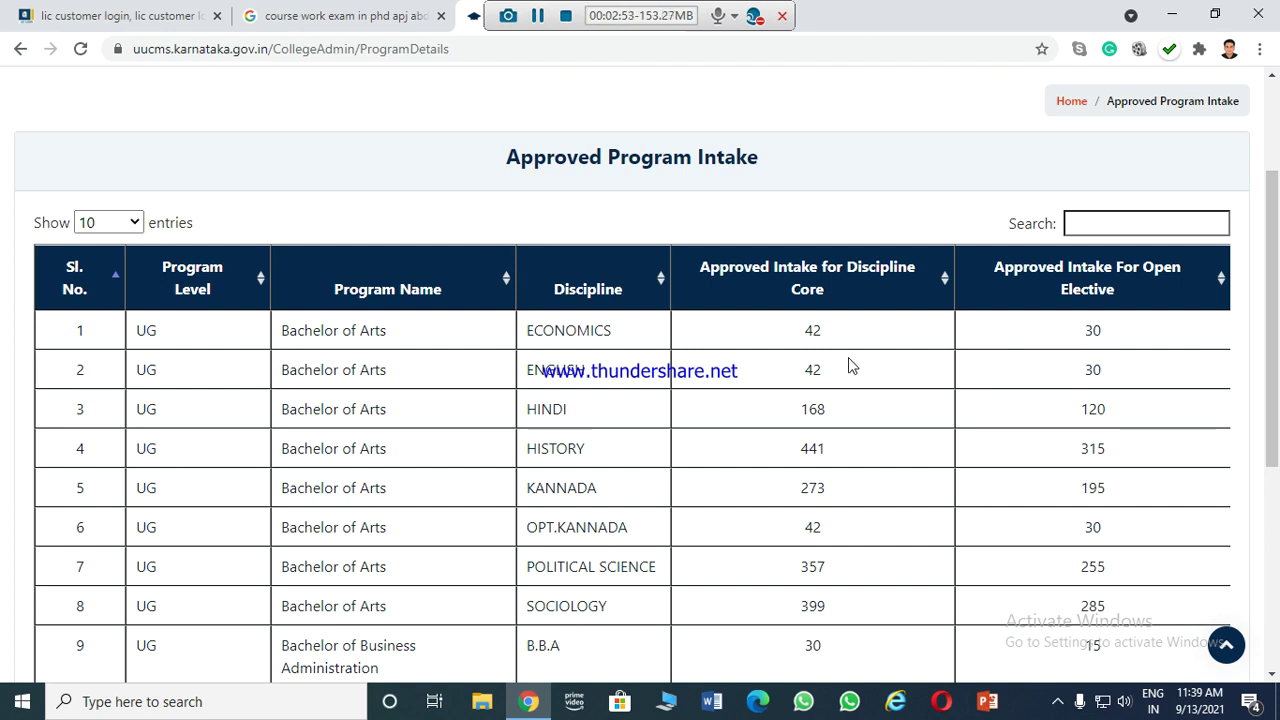
left_click_drag(1273, 284, 1276, 449)
left_click(1146, 417)
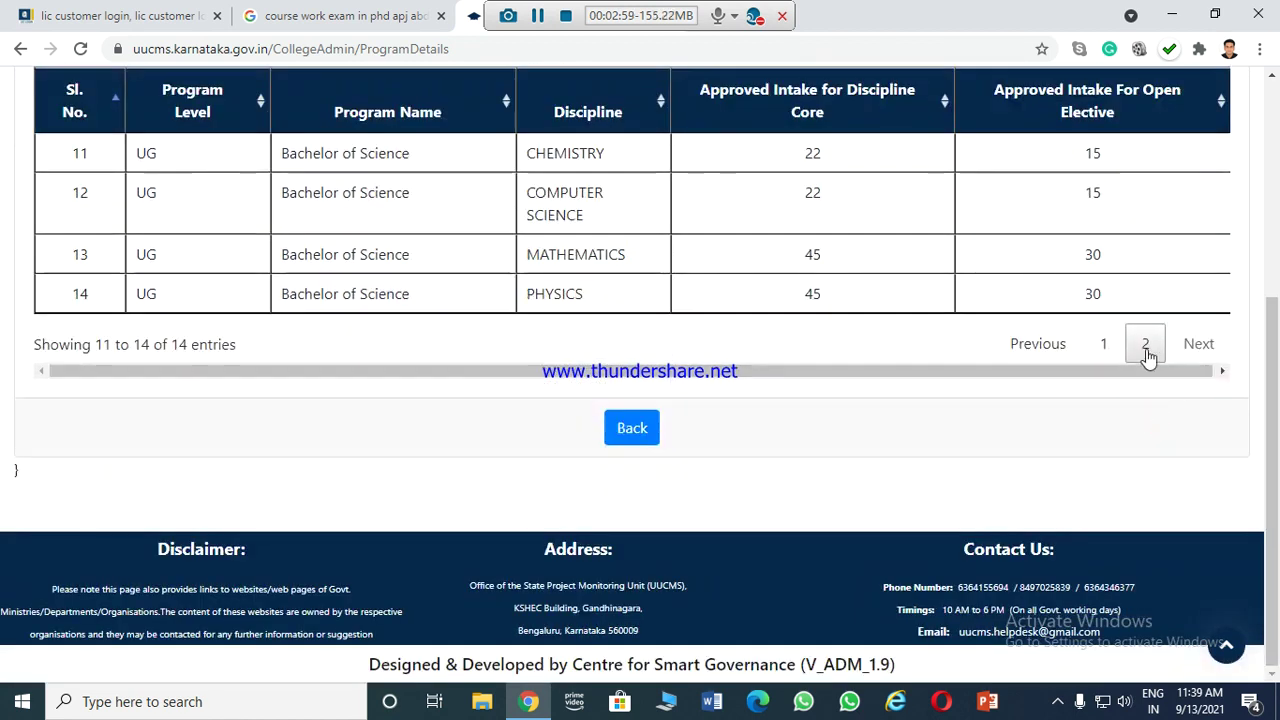
left_click_drag(1276, 425, 1268, 345)
Leave the intake list for Step 2: Setup Seat Allocation Method and set Economics and English to Manual Allocation
left_click(620, 565)
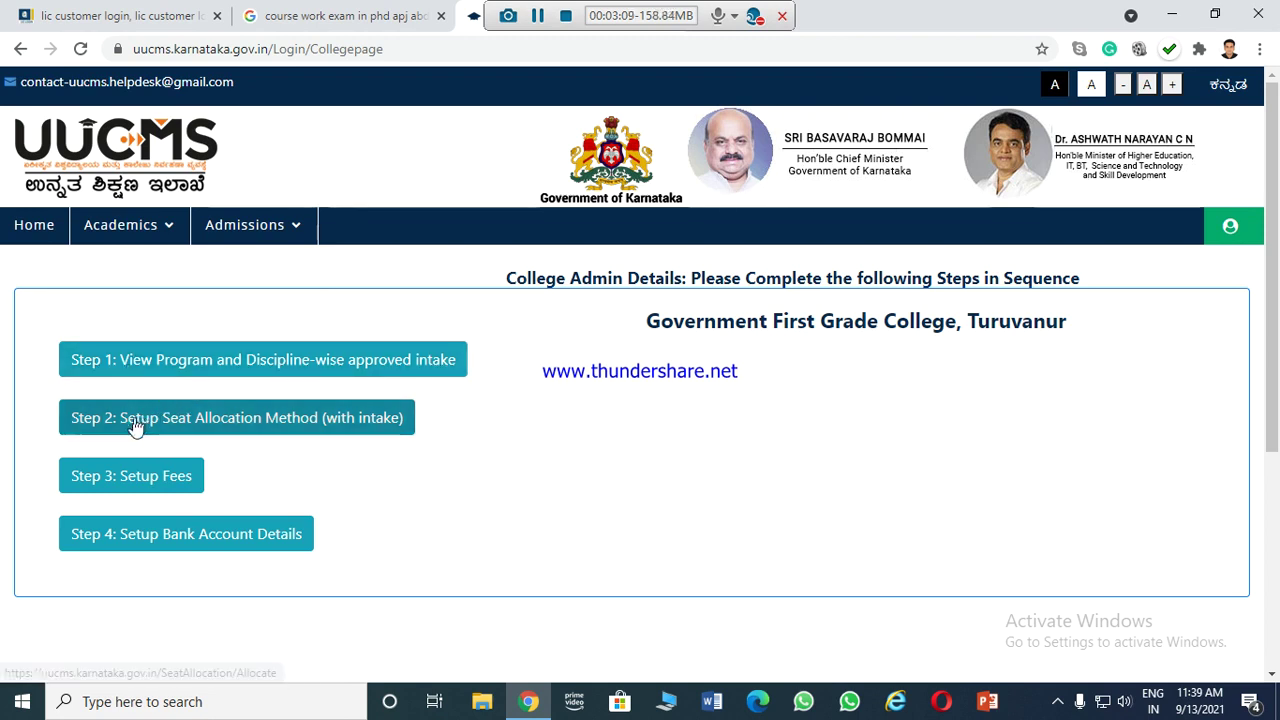
left_click(325, 427)
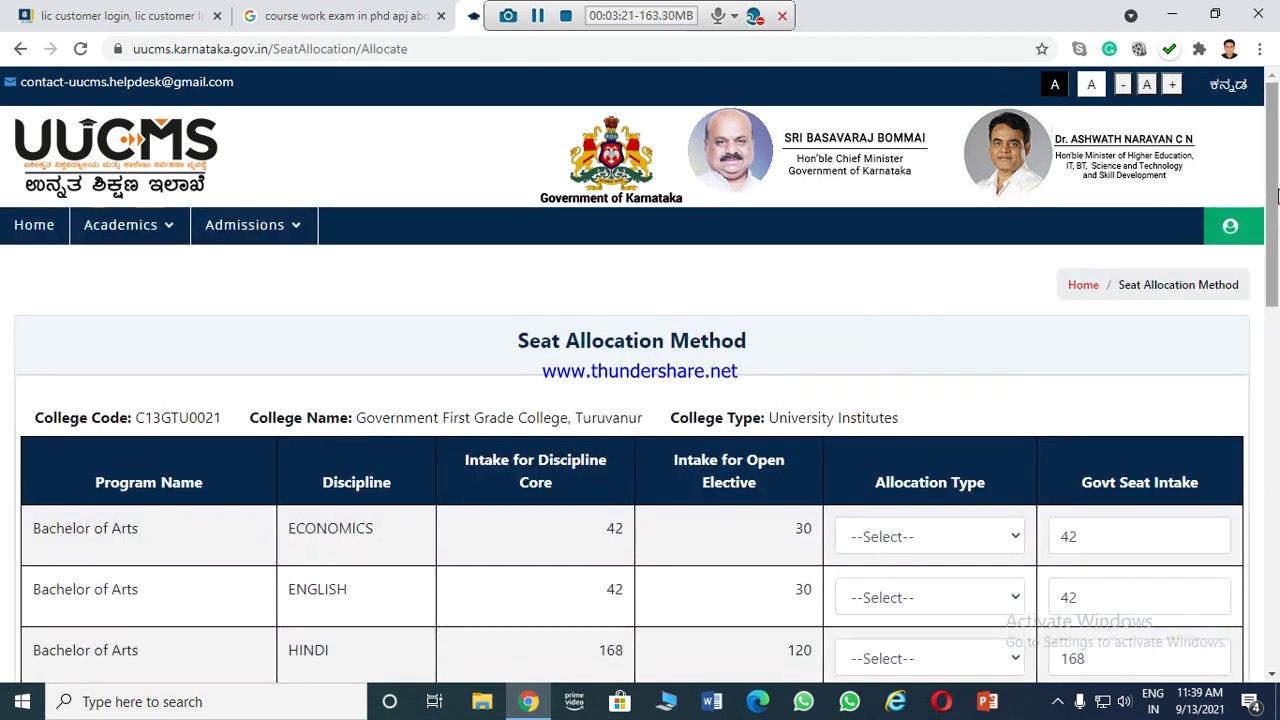
left_click_drag(1276, 196, 1276, 253)
left_click(1010, 364)
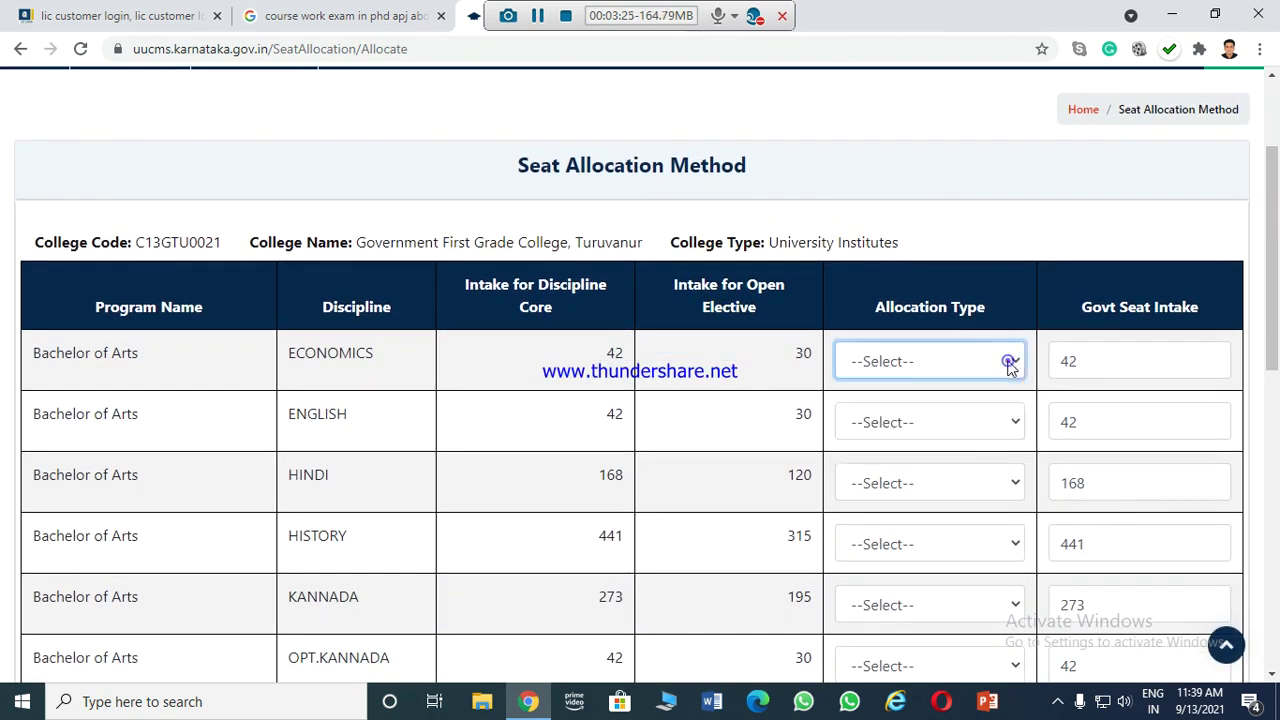
left_click(1010, 364)
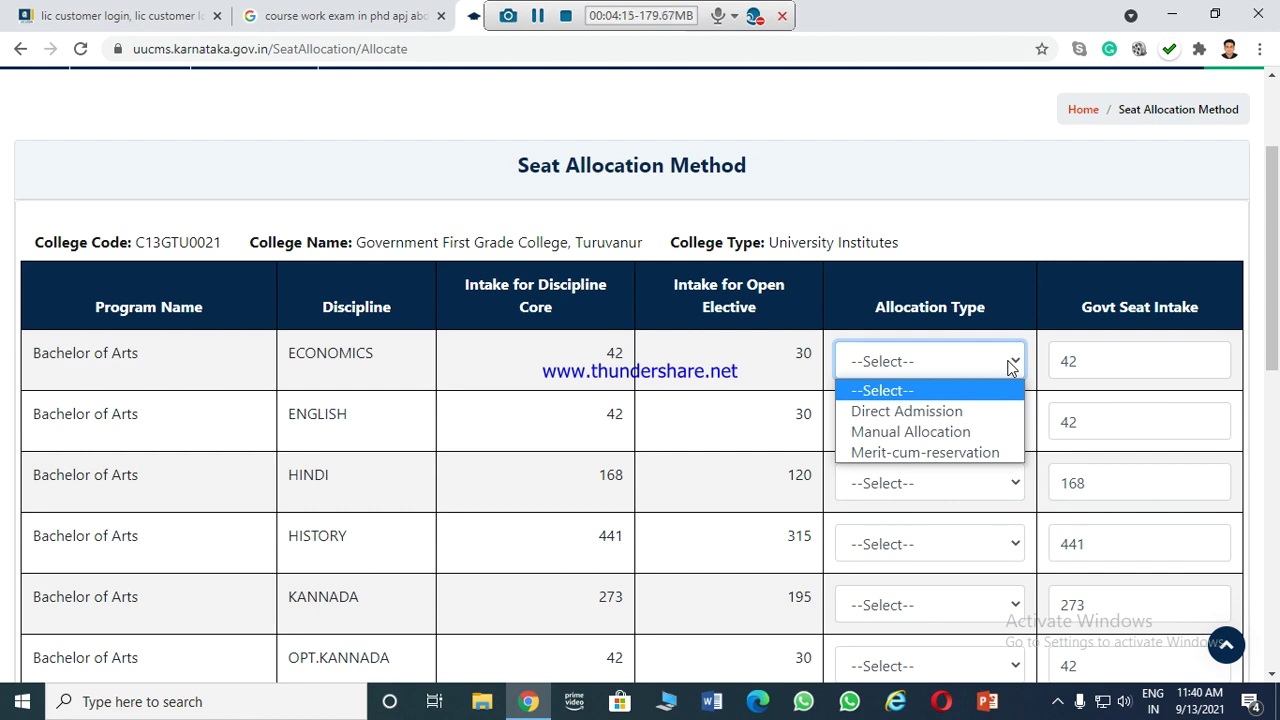
left_click(961, 434)
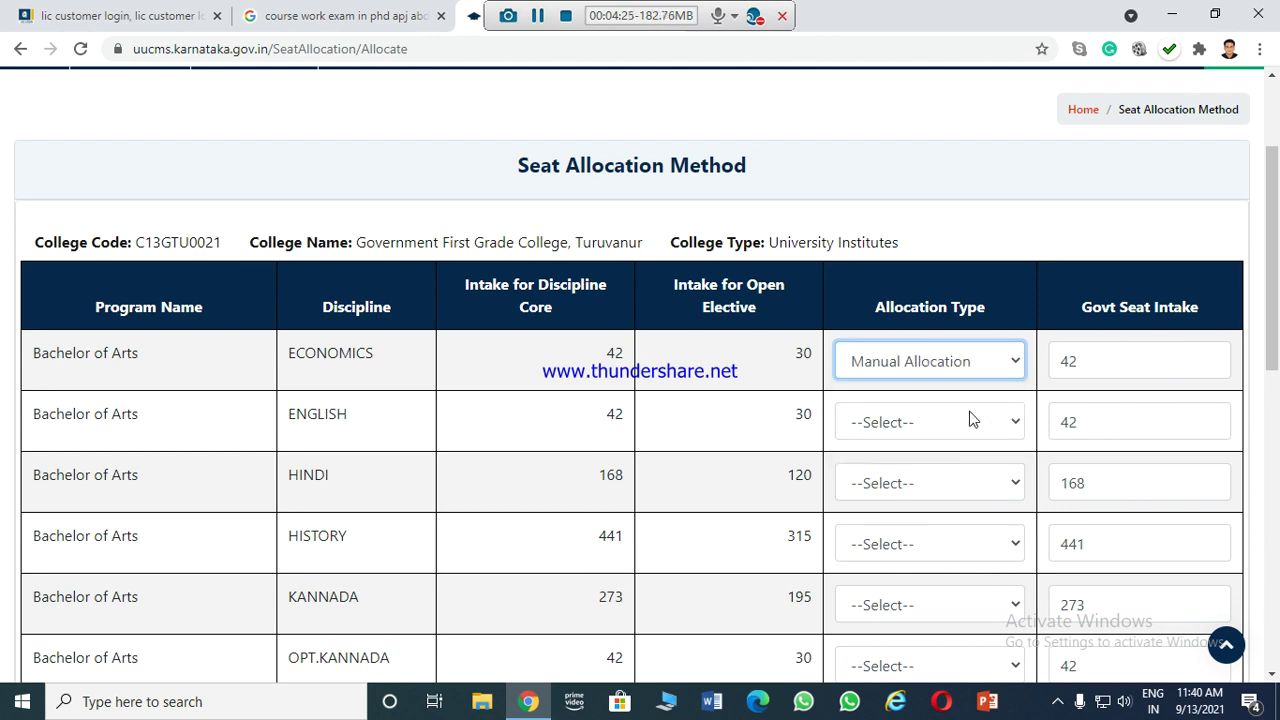
left_click(968, 419)
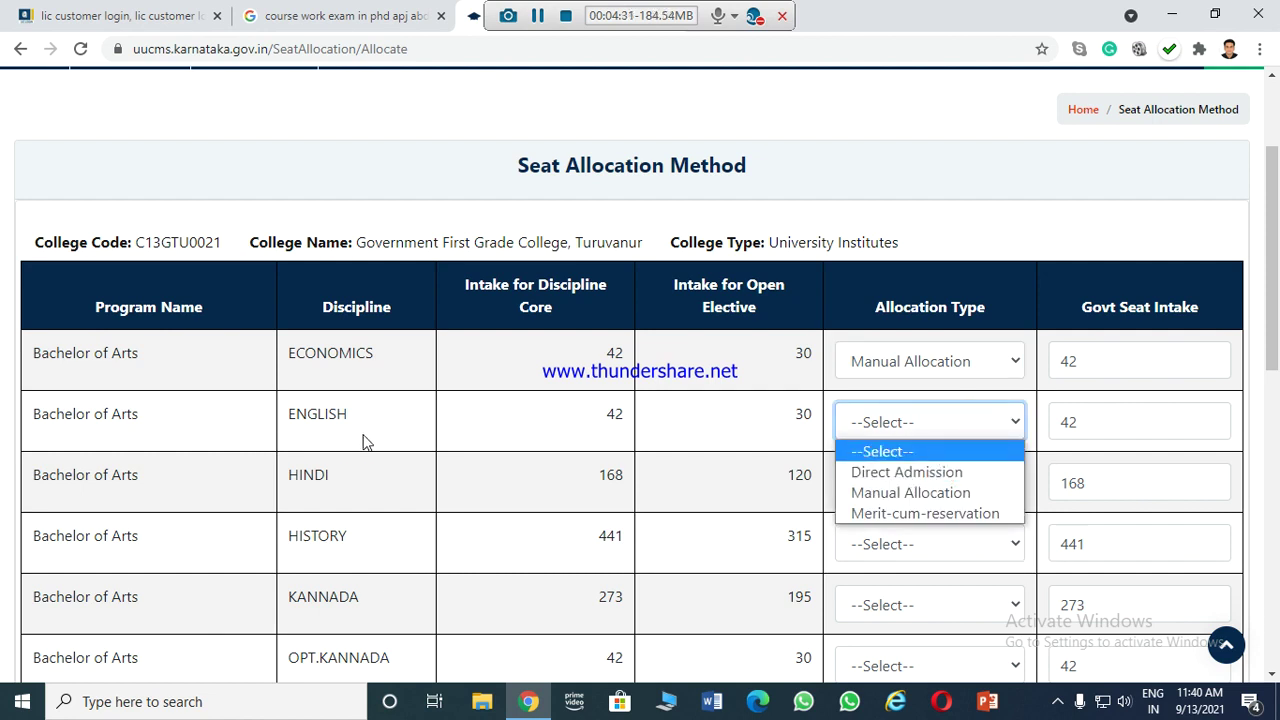
left_click(880, 493)
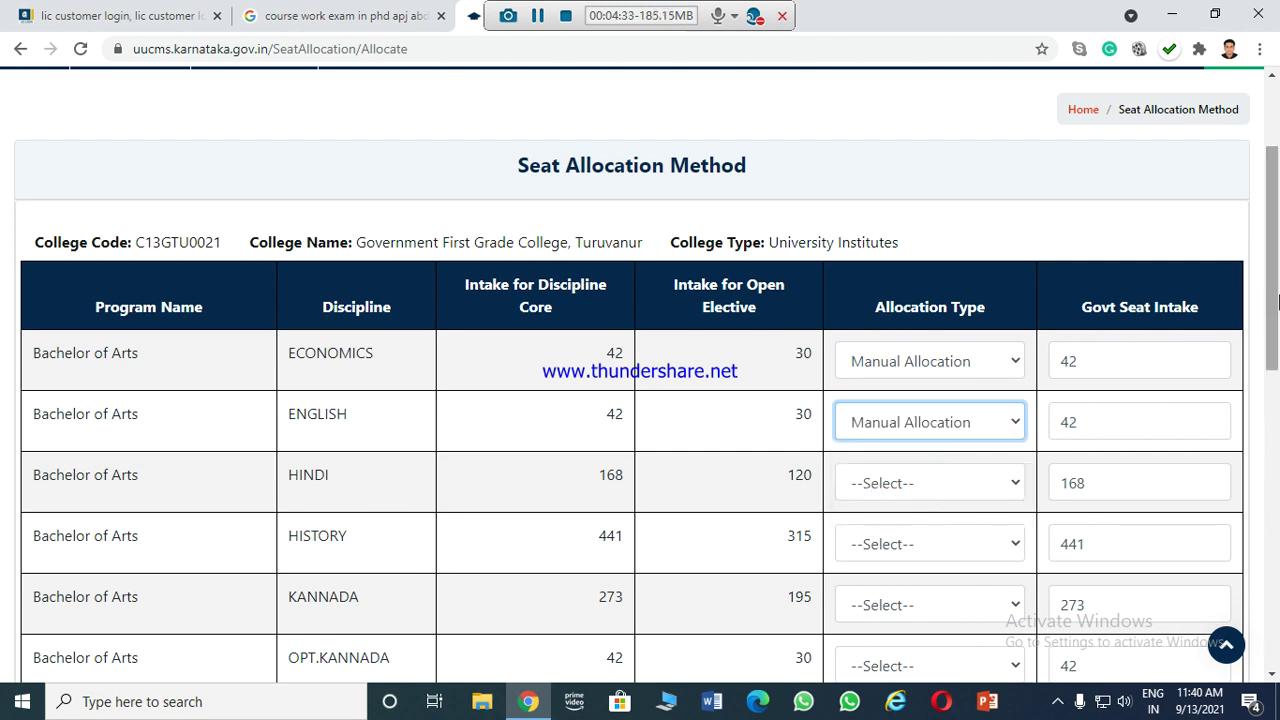
Set the allocation type of the Bachelor of Arts disciplines Hindi and History to Manual Allocation
left_click_drag(1276, 286, 1276, 561)
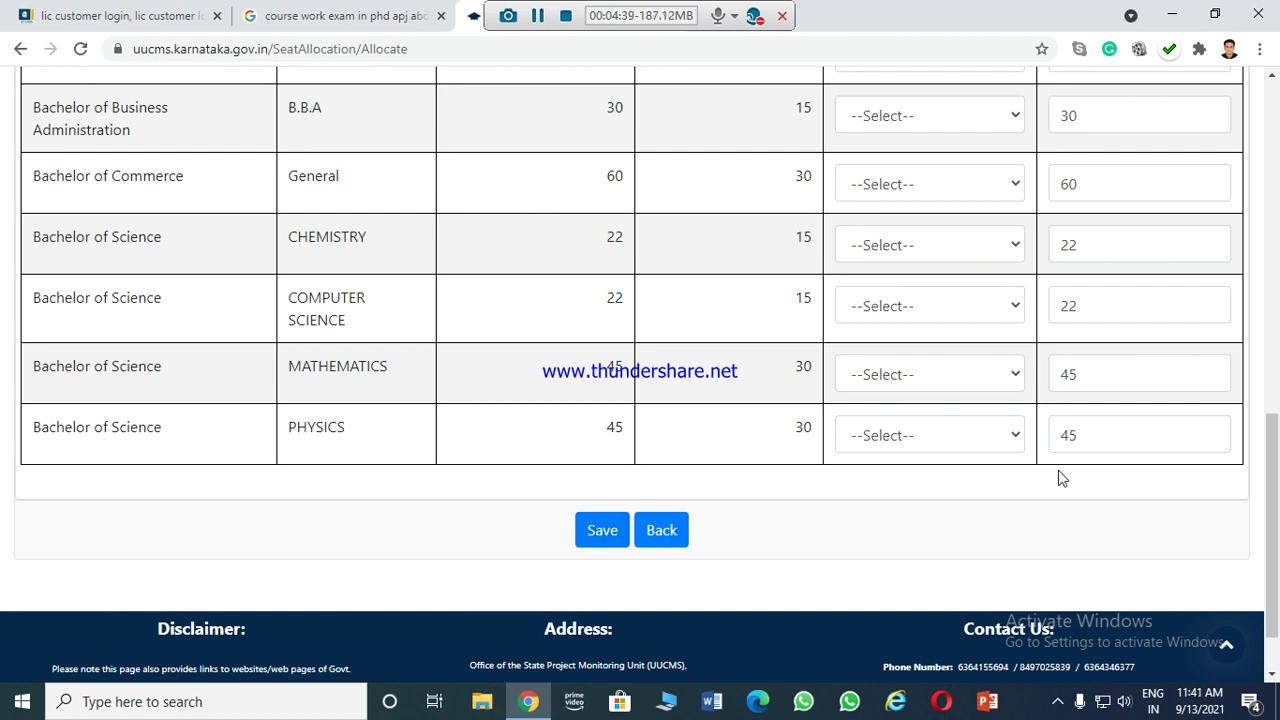
left_click_drag(1276, 490, 1171, 286)
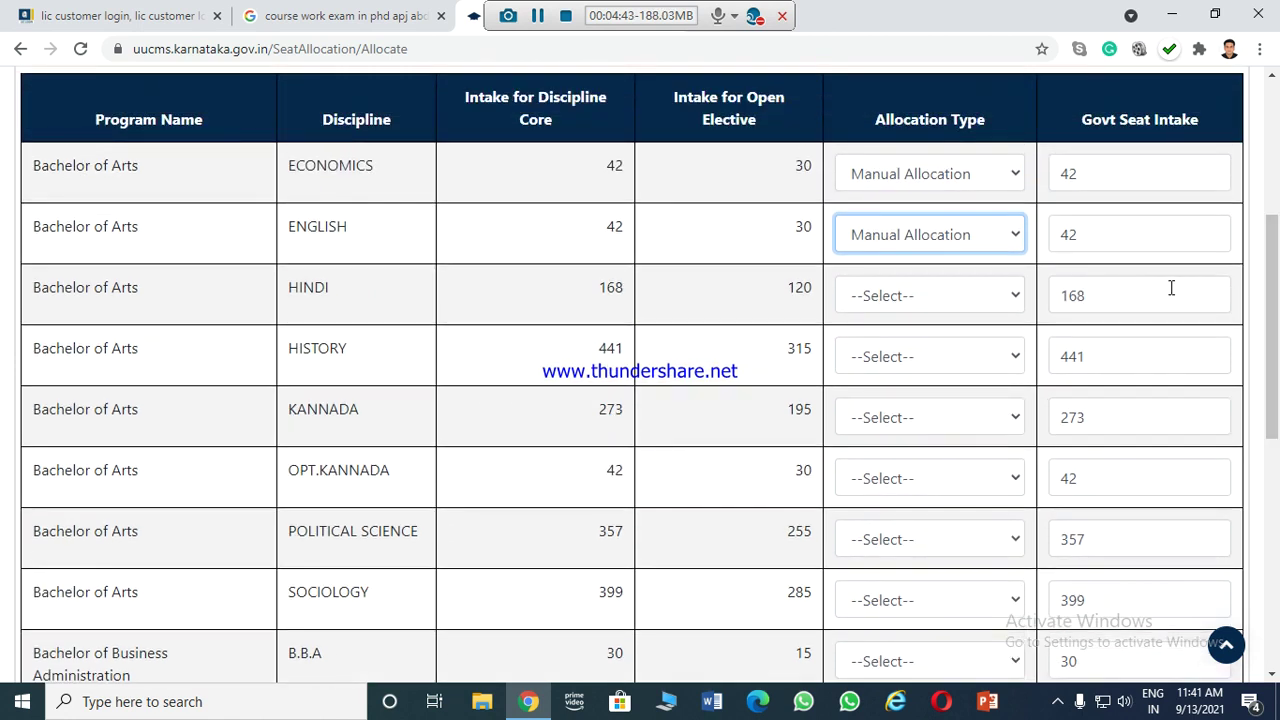
left_click(966, 294)
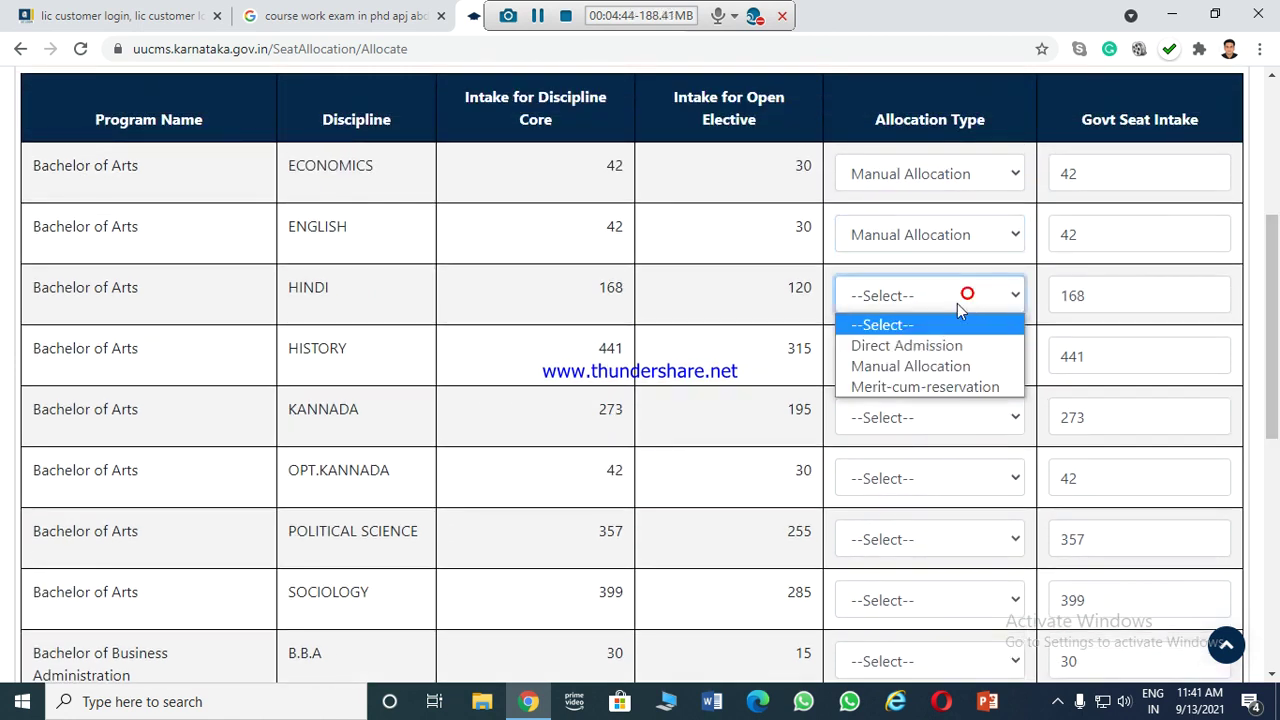
left_click(934, 366)
left_click(933, 360)
left_click(912, 428)
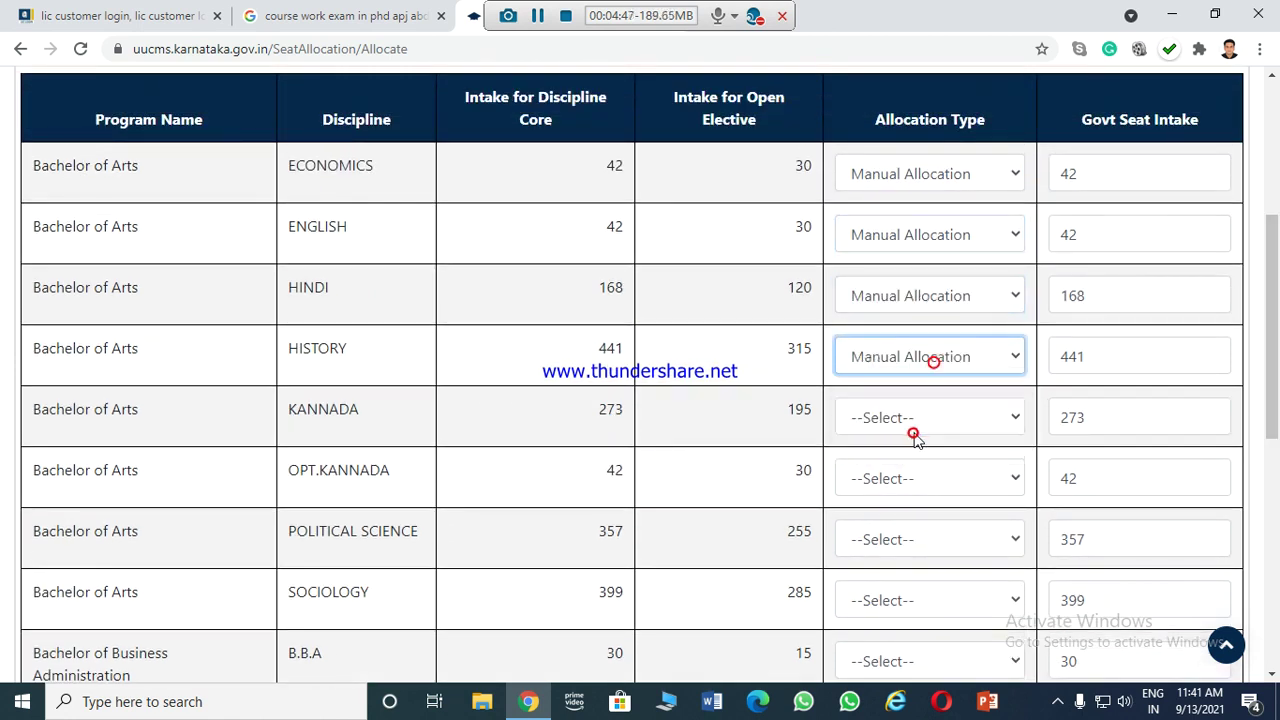
Set the allocation type of the Bachelor of Arts disciplines Kannada and Opt.Kannada to Manual Allocation
left_click_drag(1274, 322, 1276, 368)
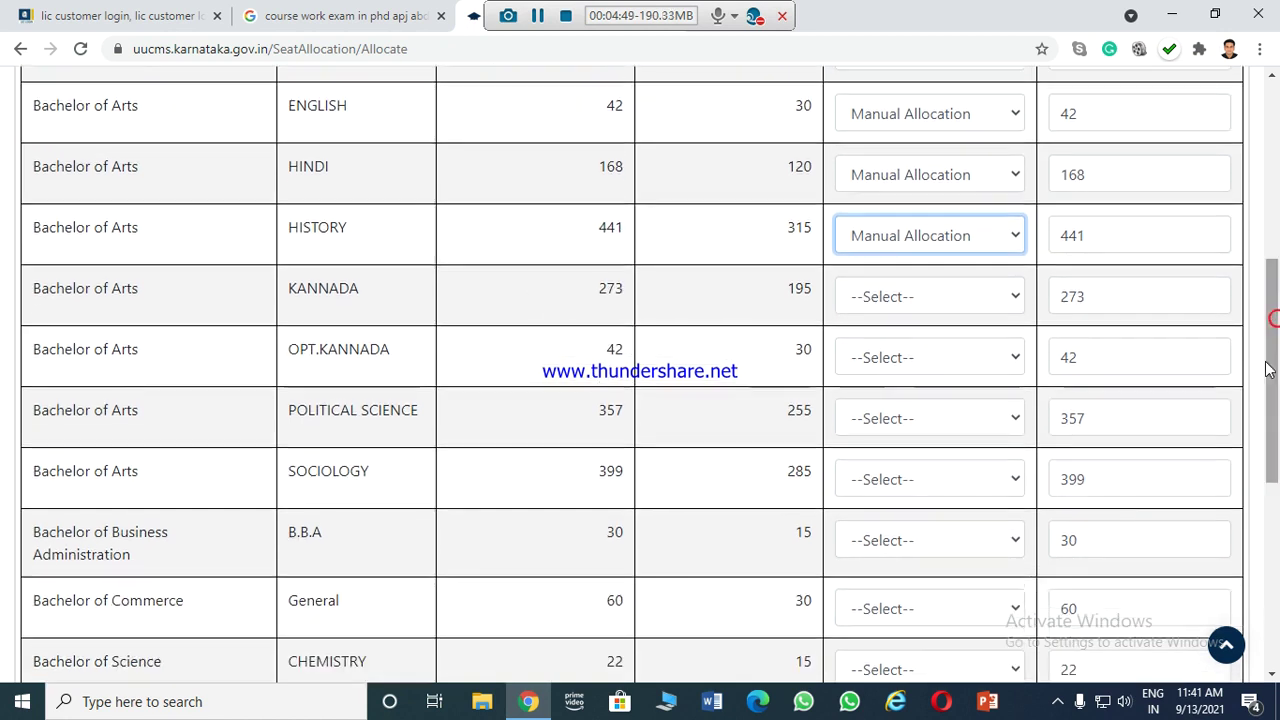
left_click(997, 296)
left_click(966, 362)
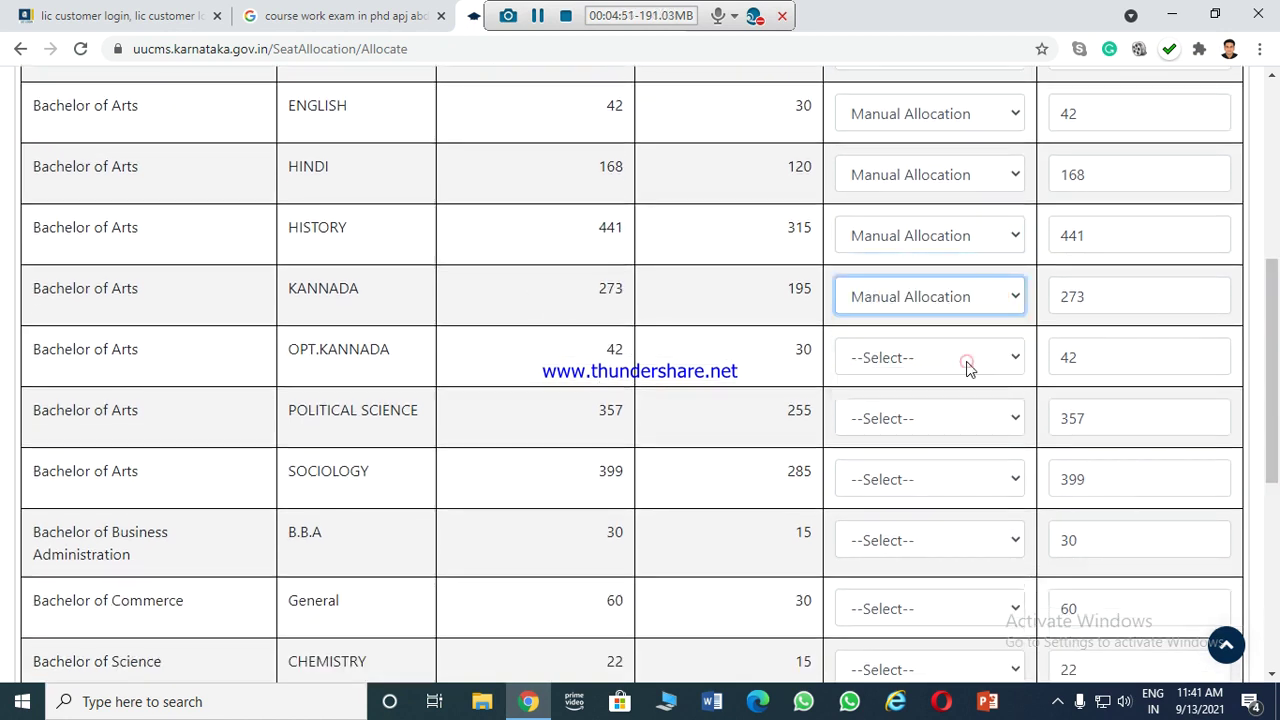
left_click(966, 362)
left_click(933, 427)
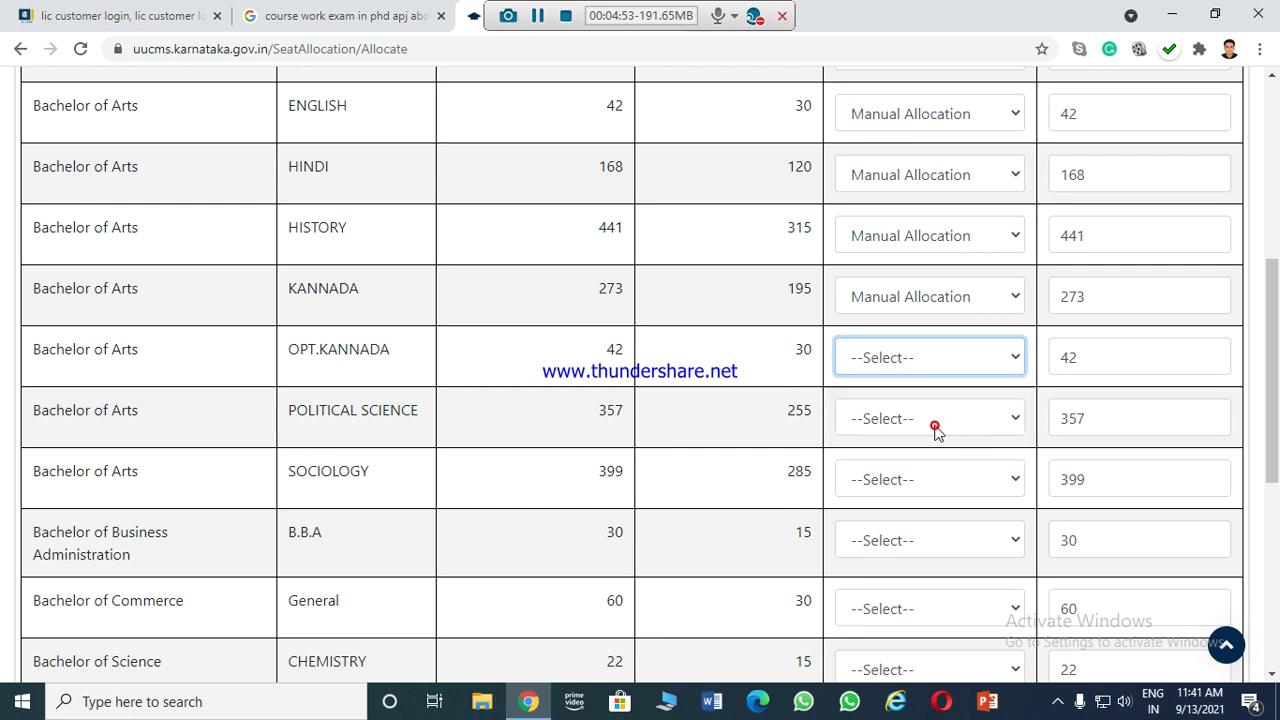
Set the allocation type to Manual Allocation for Political Science, Sociology and the Bachelor of Business Administration B.B.A row
left_click(935, 423)
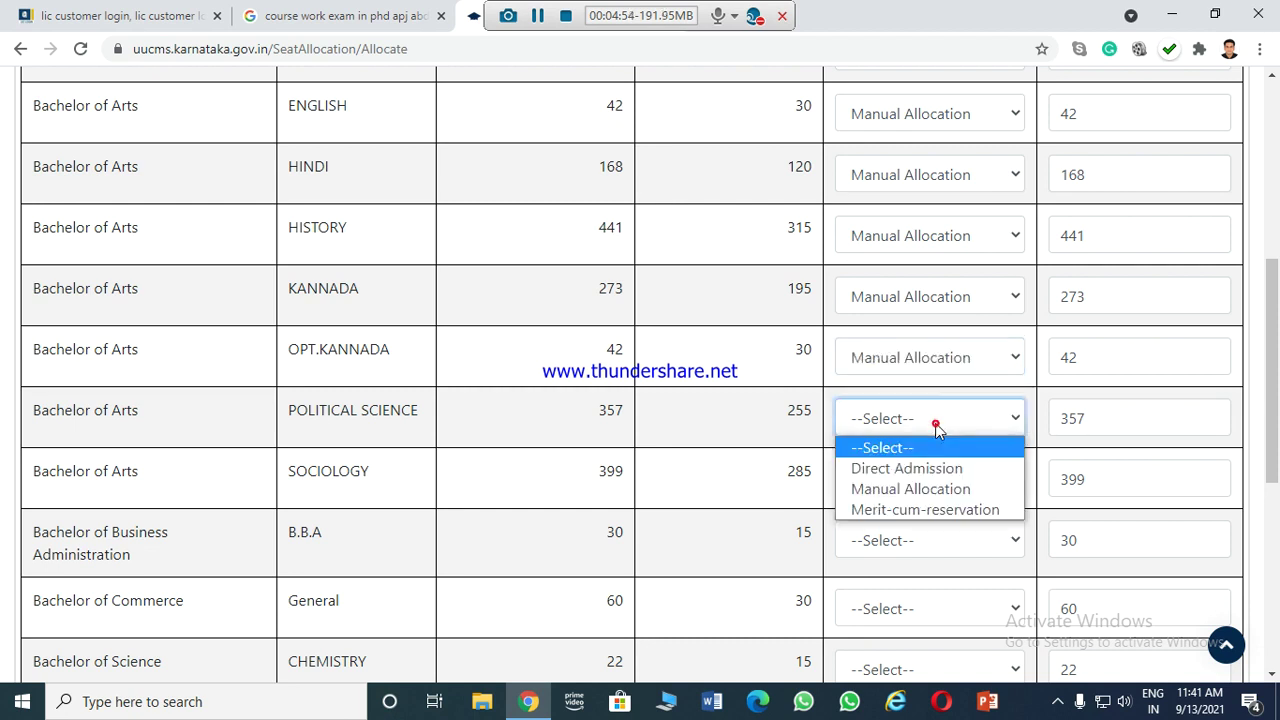
left_click(914, 490)
left_click(922, 482)
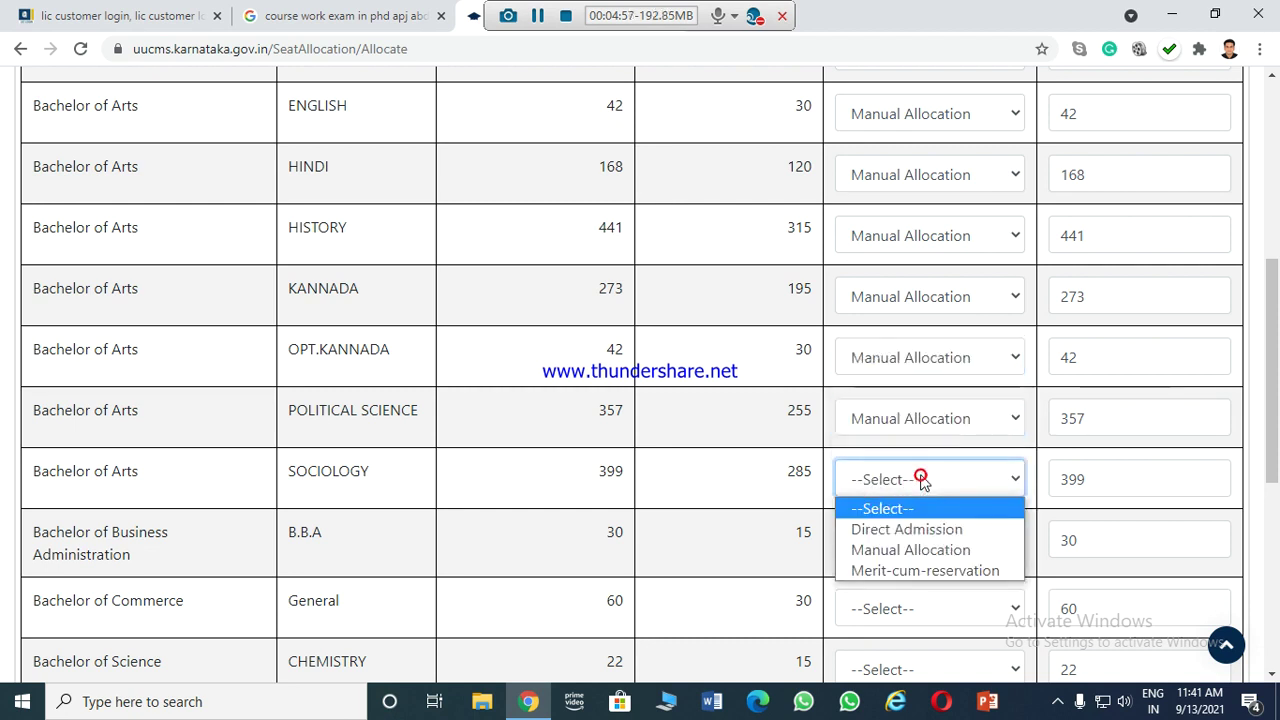
left_click(918, 548)
left_click(918, 543)
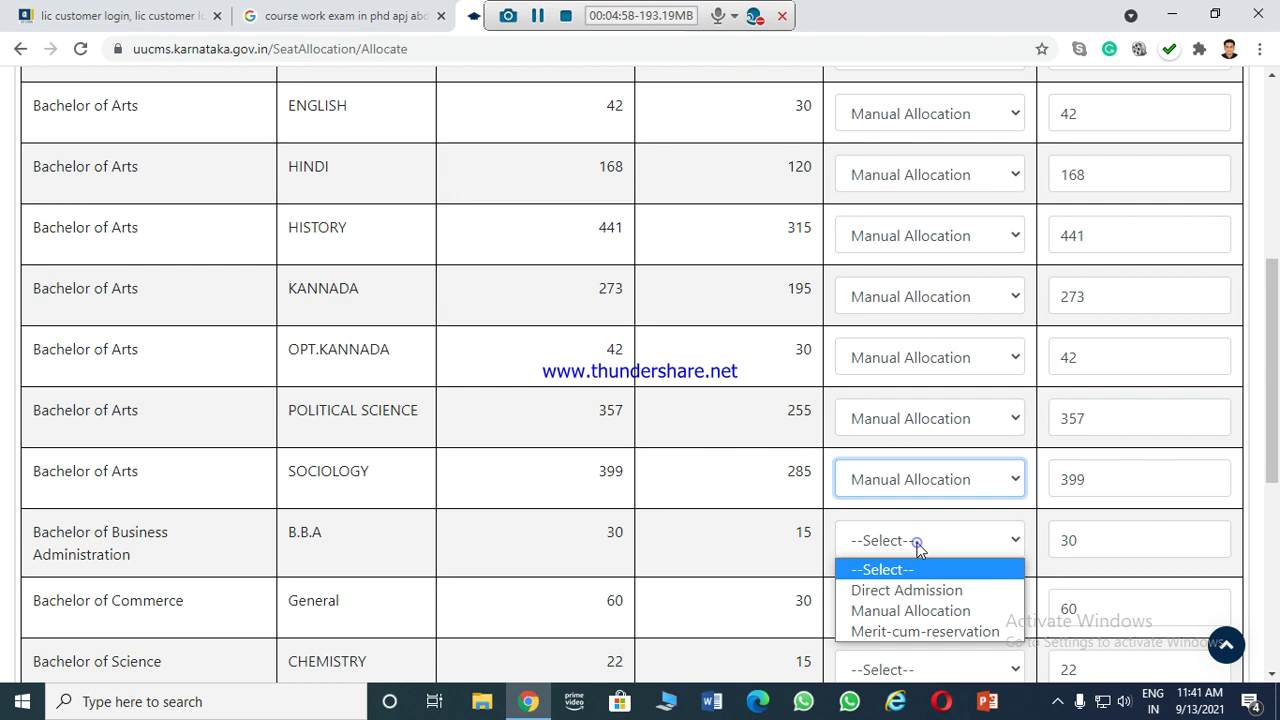
left_click(910, 610)
Set the allocation type to Manual Allocation for Bachelor of Commerce General and Bachelor of Science Chemistry
scroll(993, 441, "down", 2)
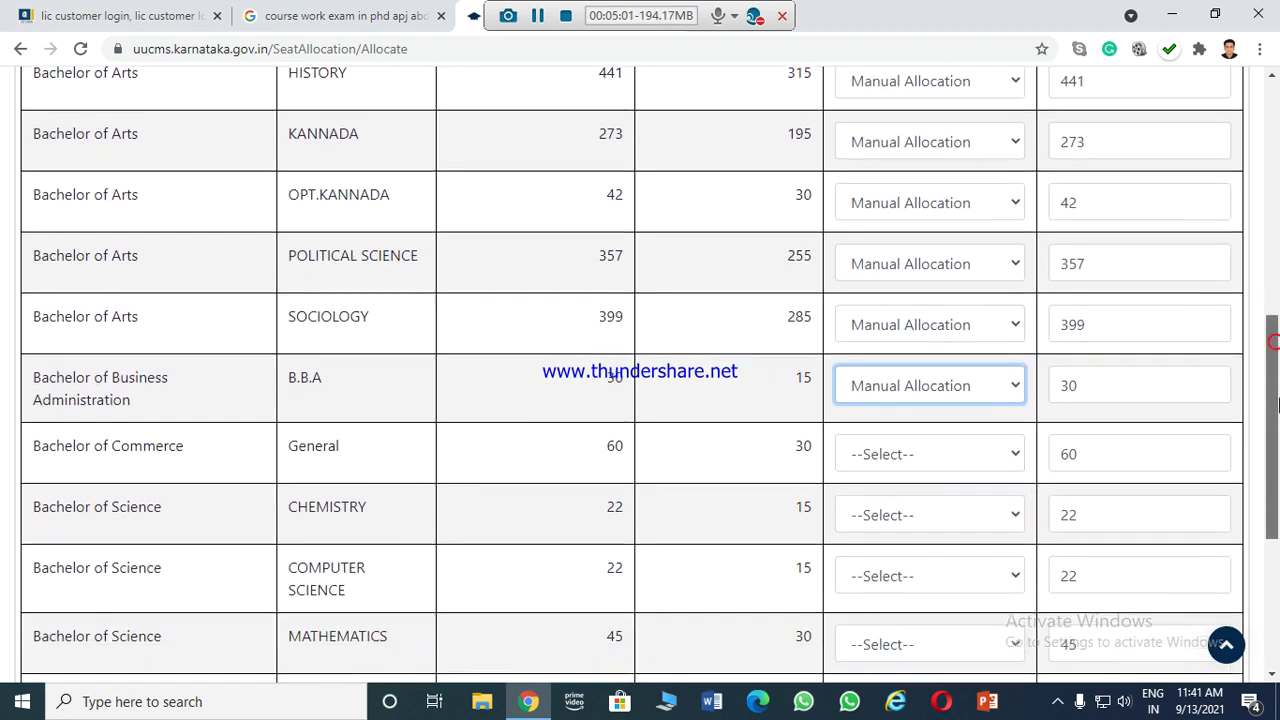
left_click(963, 462)
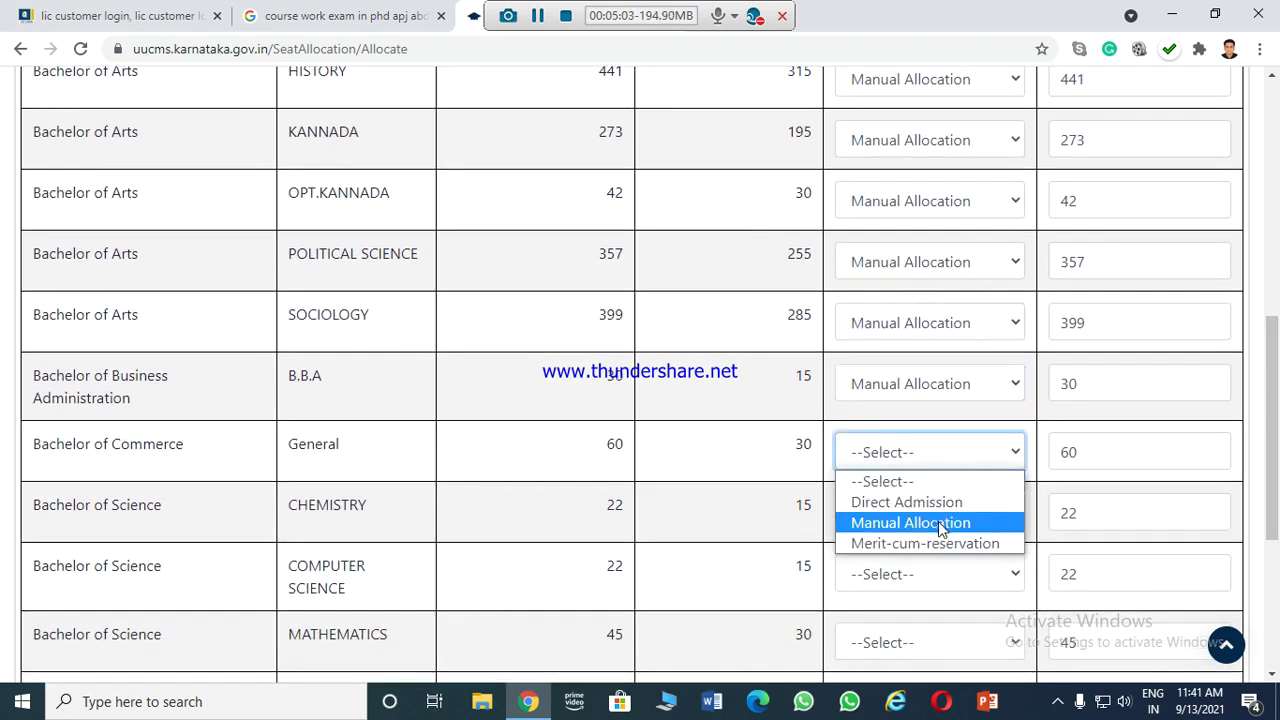
left_click(938, 521)
left_click(939, 512)
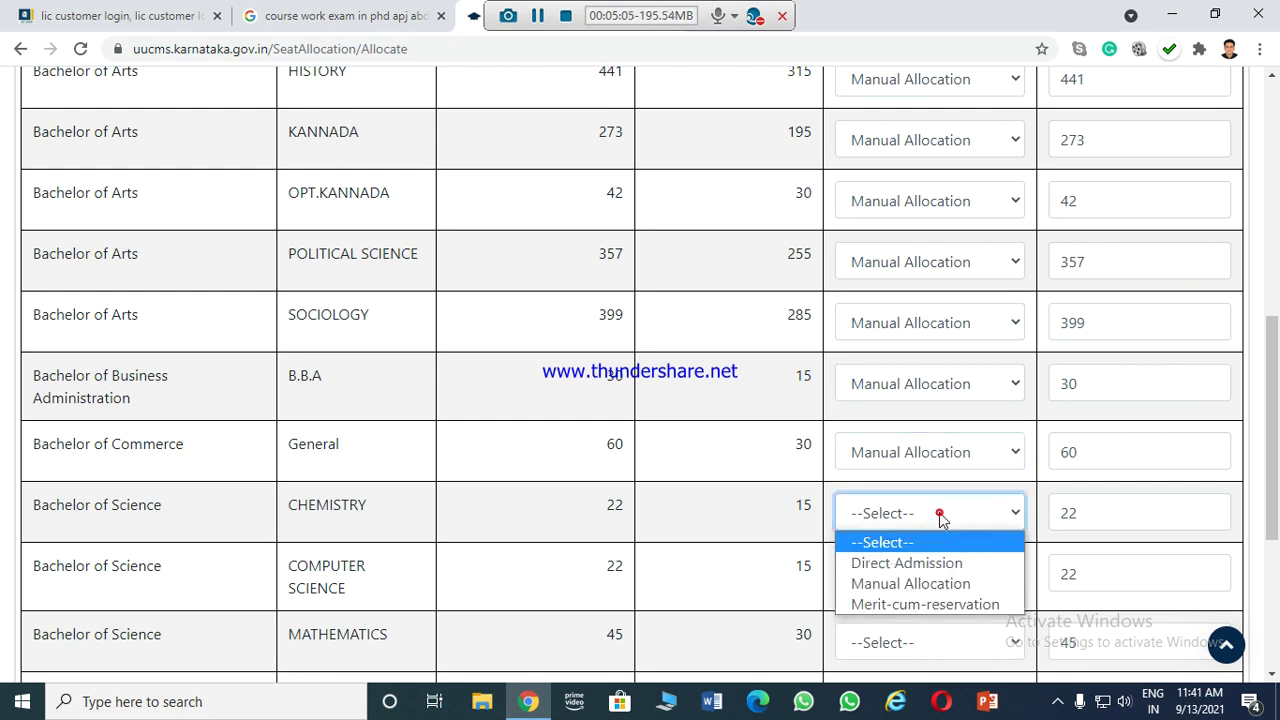
left_click(929, 584)
Set the allocation type to Manual Allocation for the Bachelor of Science disciplines Computer Science, Mathematics and Physics
scroll(930, 580, "down", 2)
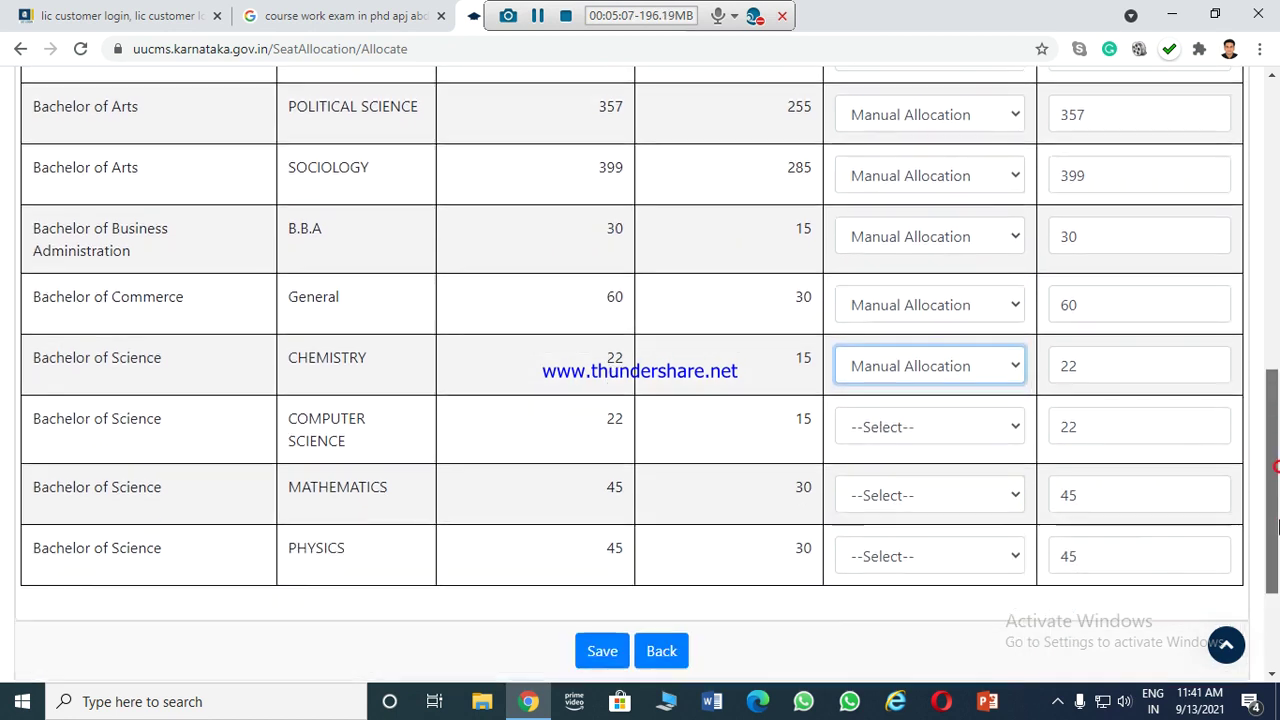
left_click(958, 436)
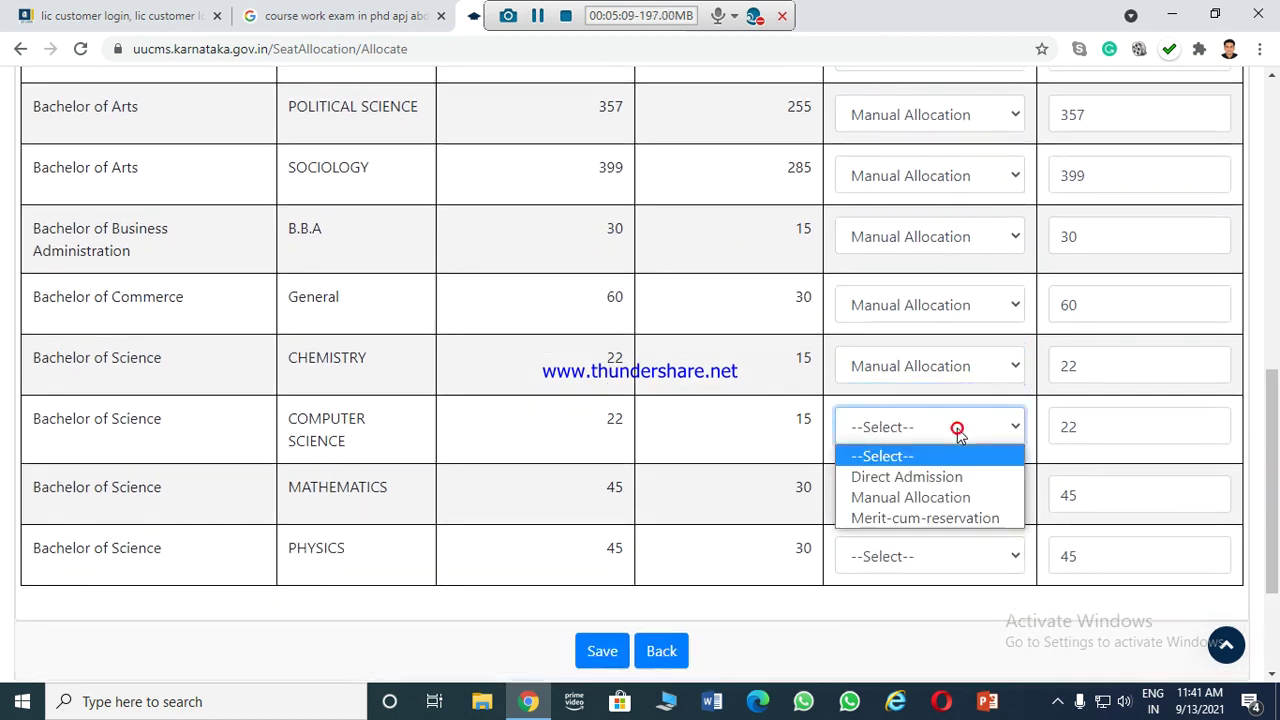
left_click(940, 499)
left_click(935, 497)
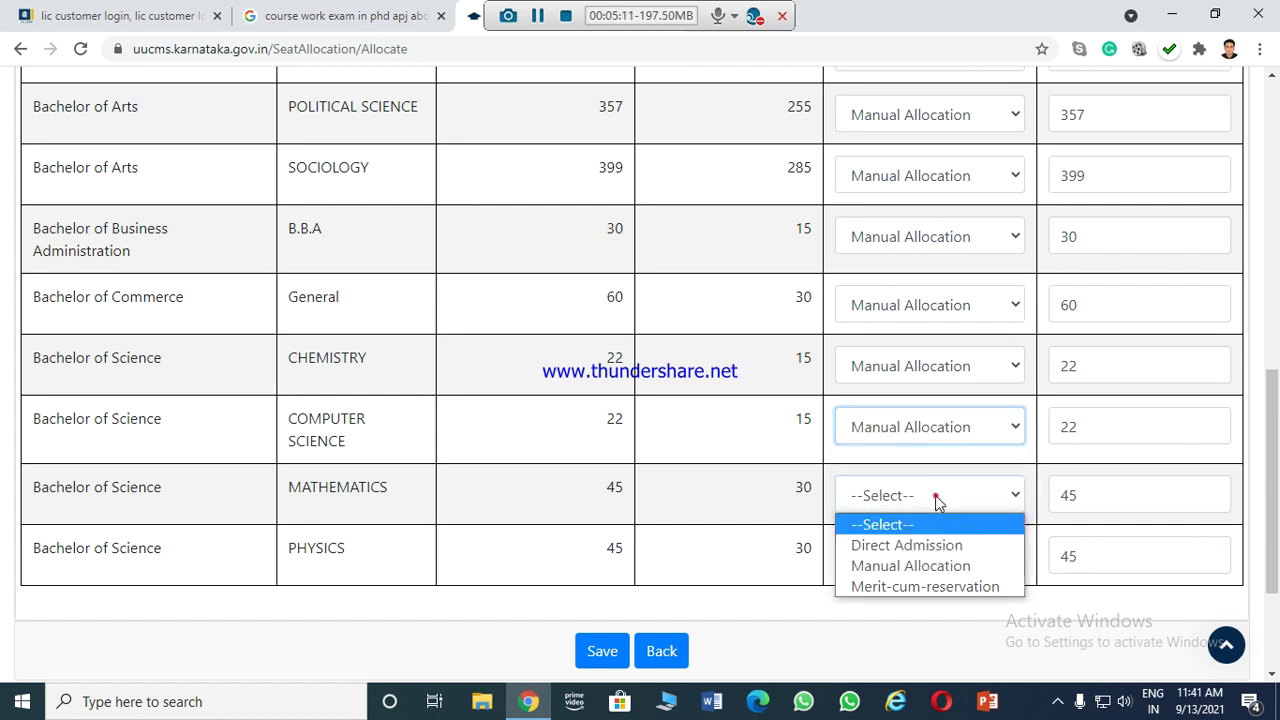
left_click(927, 568)
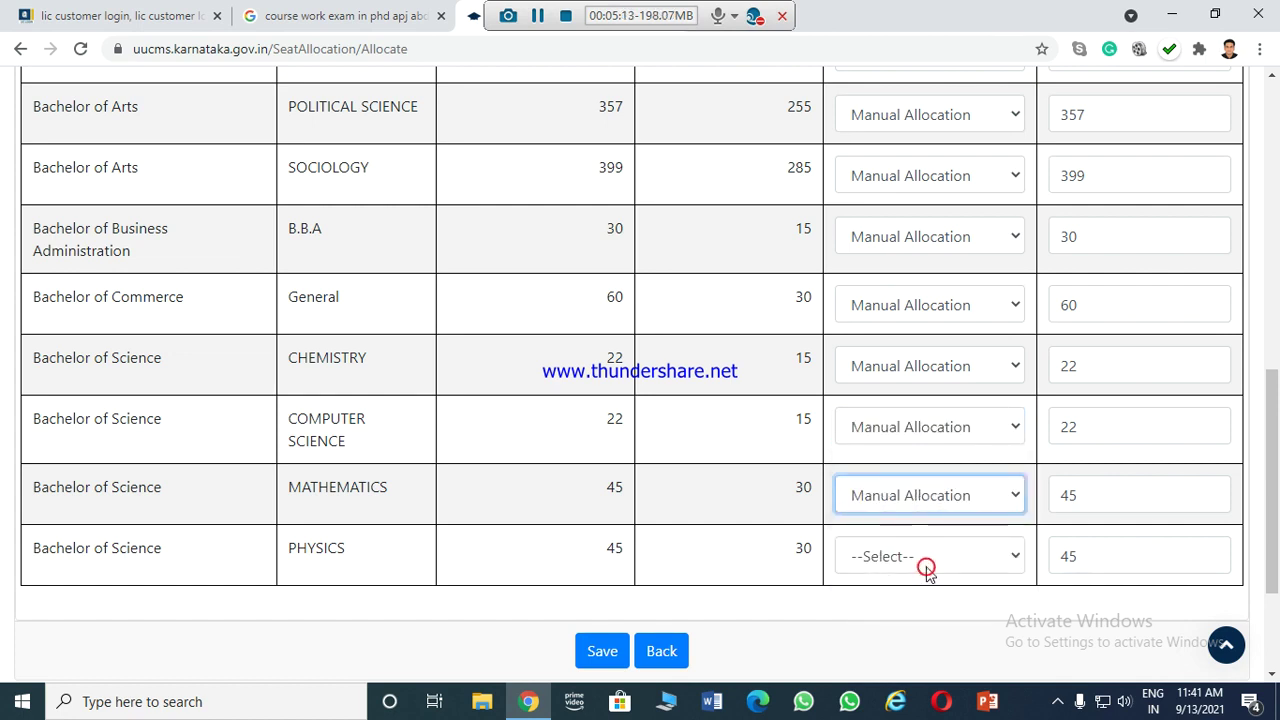
left_click(938, 559)
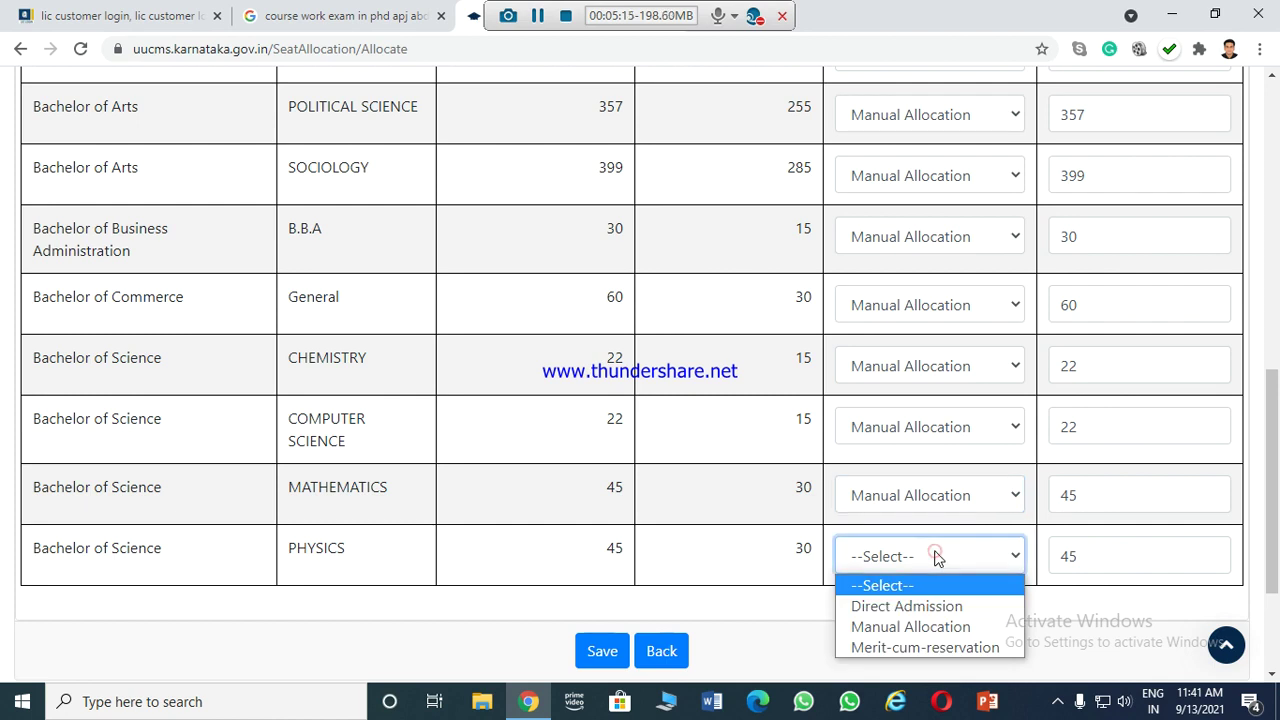
left_click(924, 627)
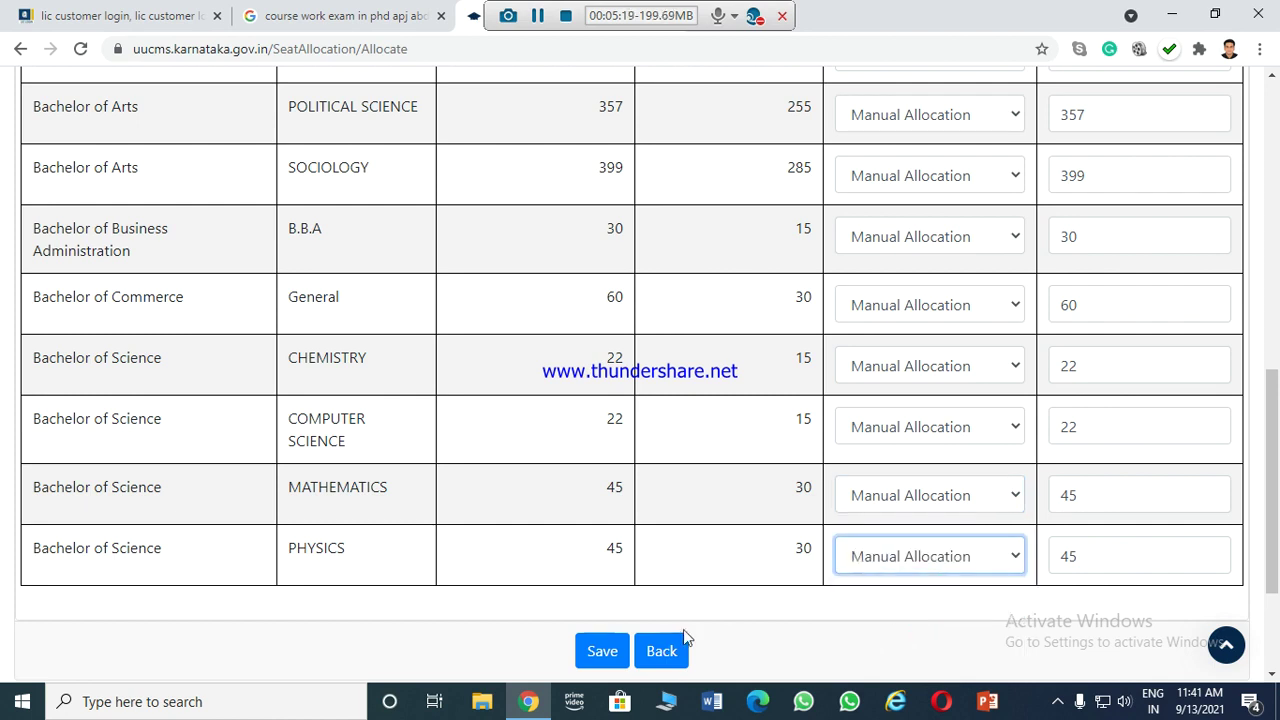
Save the seat allocation methods, acknowledge the confirmation and review the saved rows through to the end of the table
left_click(603, 652)
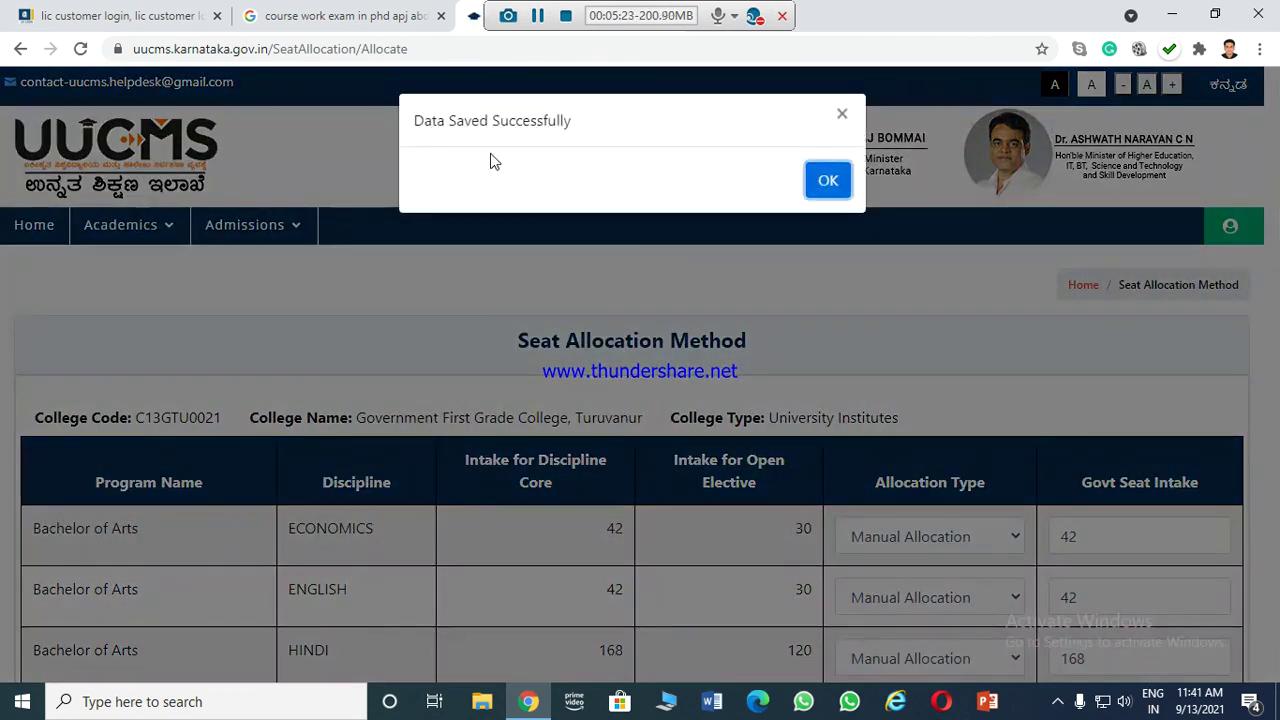
left_click(830, 180)
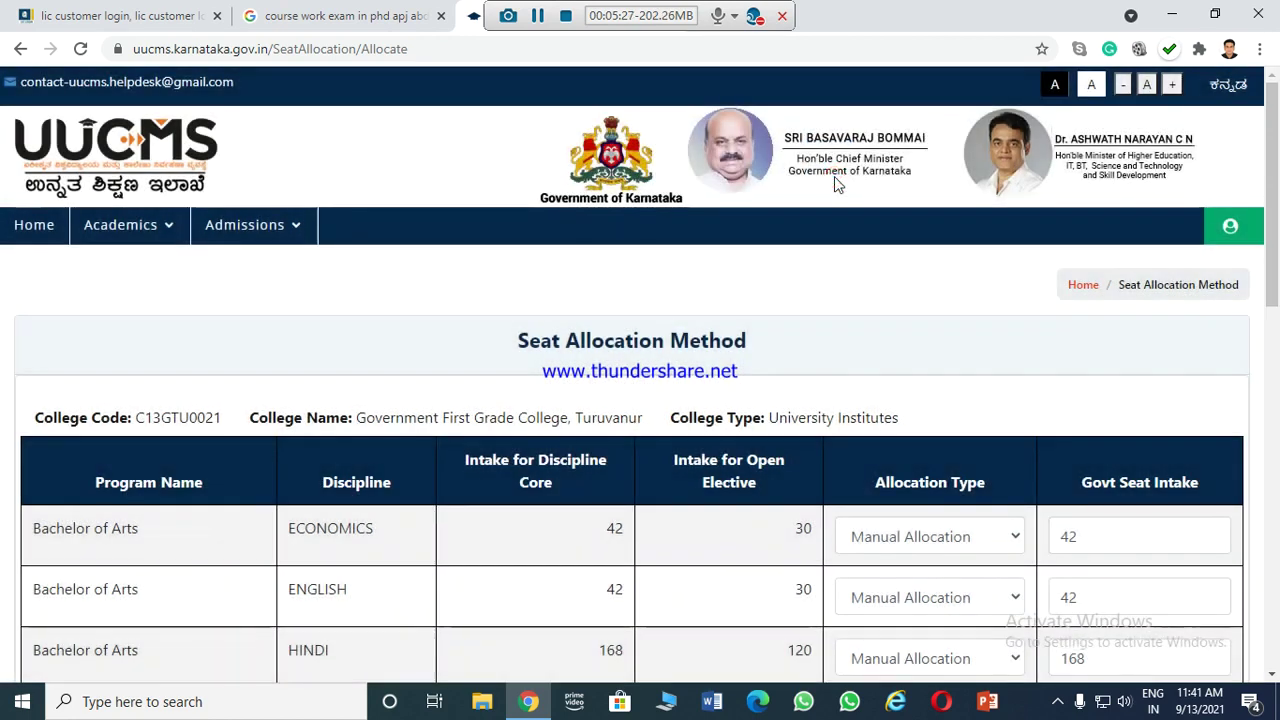
left_click_drag(1277, 122, 1249, 285)
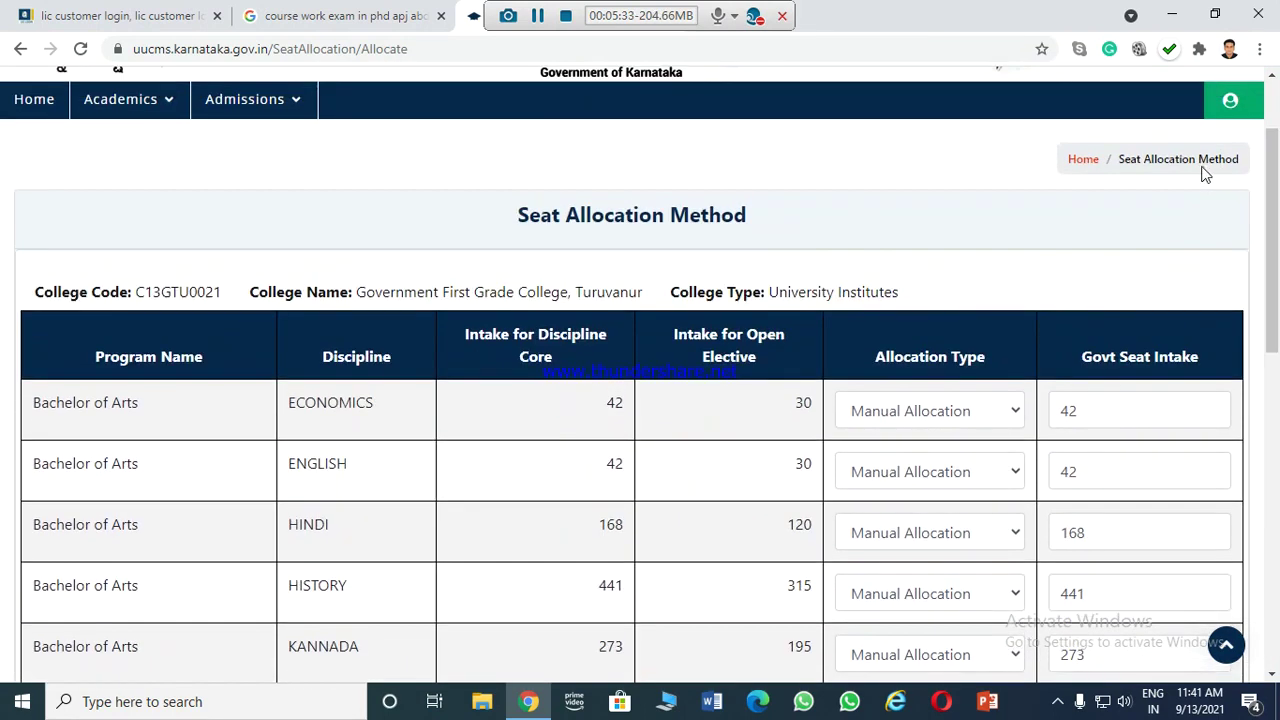
left_click_drag(1272, 295, 1276, 629)
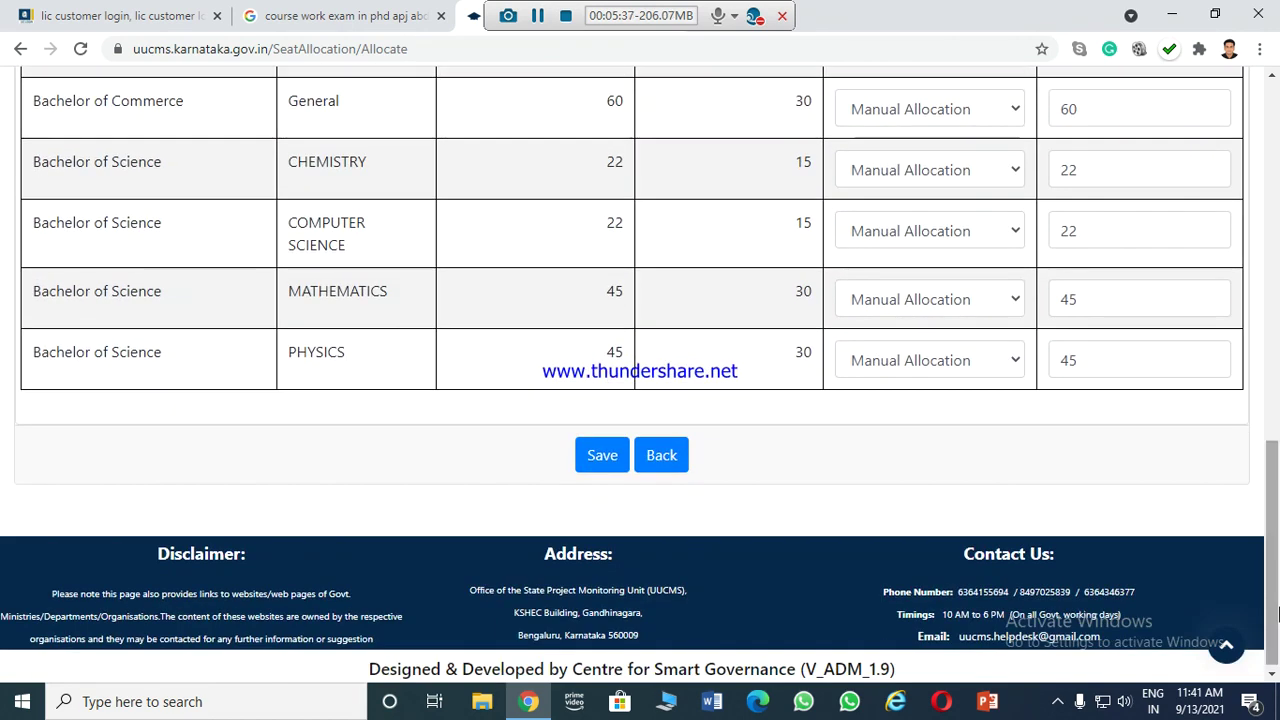
Return to the college admin steps and open Step 3: Setup Fees to view the Fee Details page
left_click(672, 456)
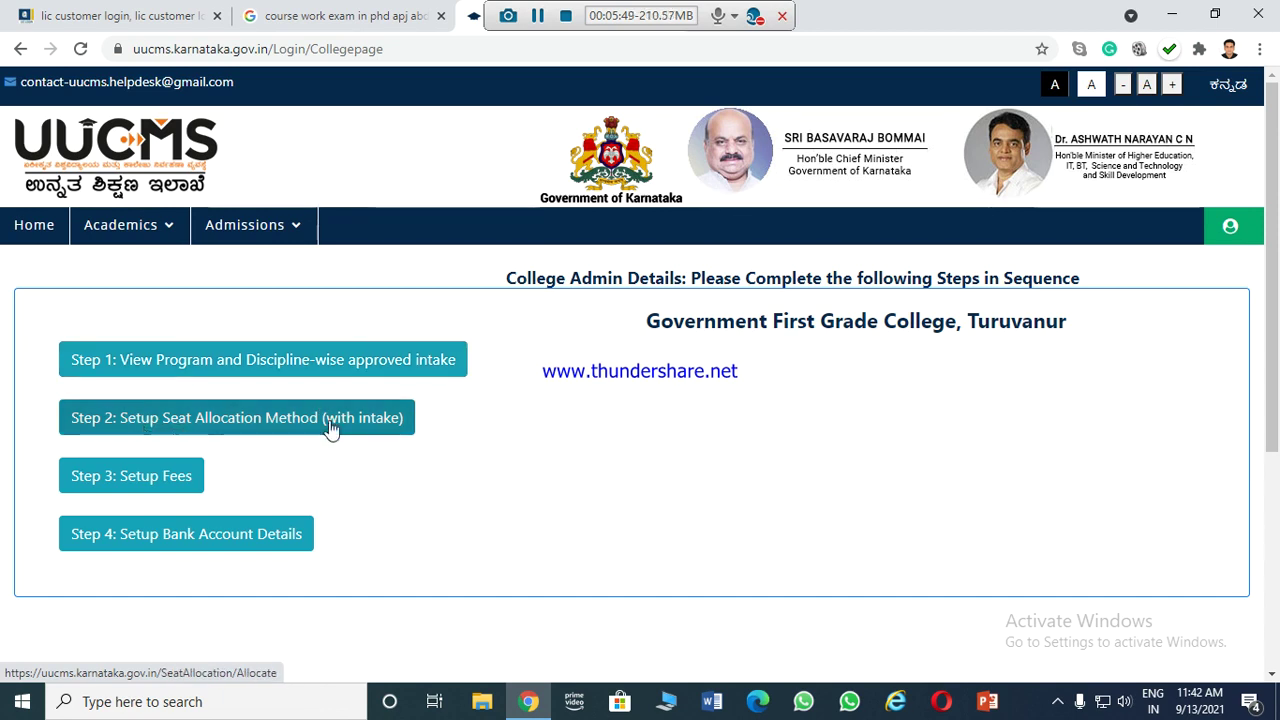
left_click(168, 474)
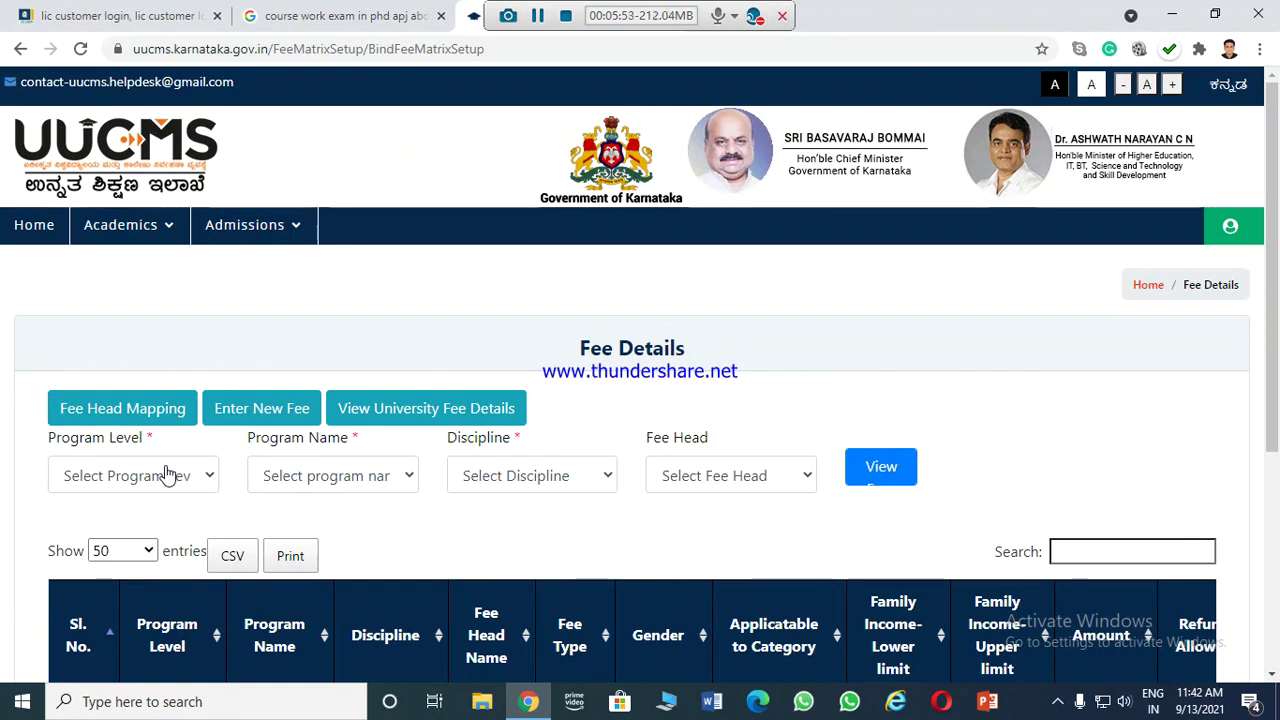
left_click_drag(1277, 263, 1258, 288)
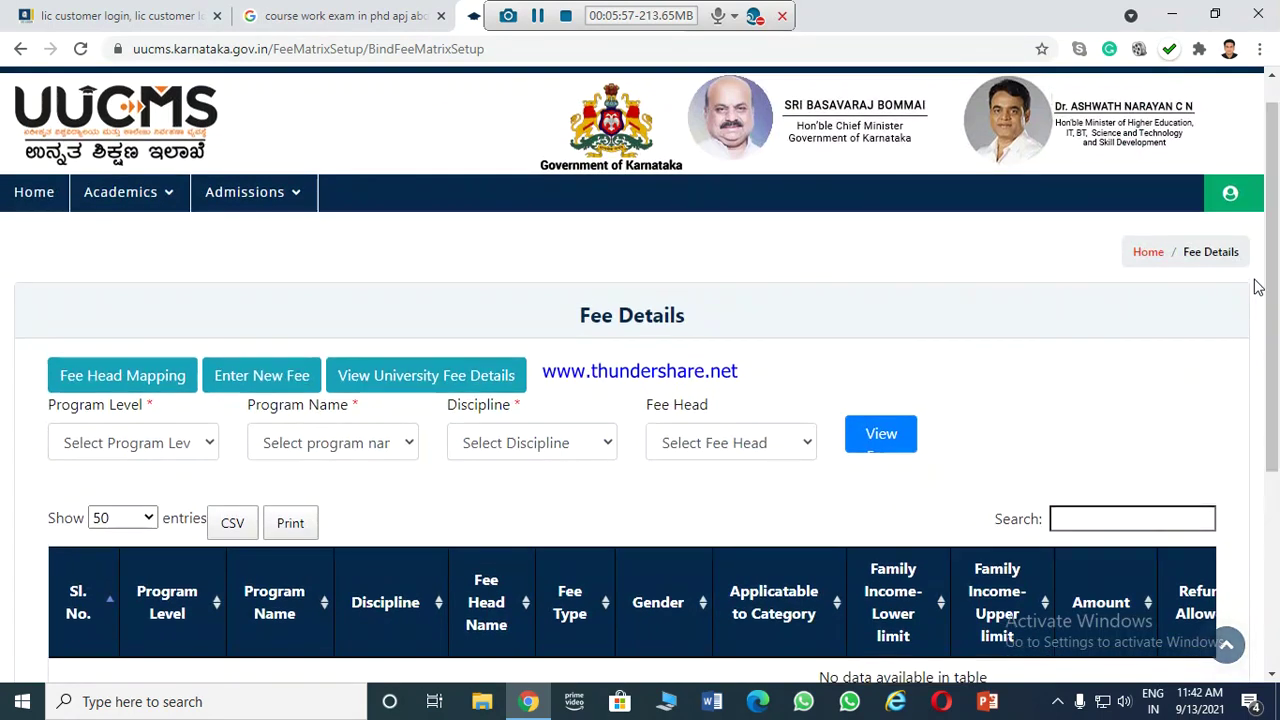
Go back to the college admin steps, open Step 4: Setup Bank Account Details and check the available bank account purposes
left_click(34, 194)
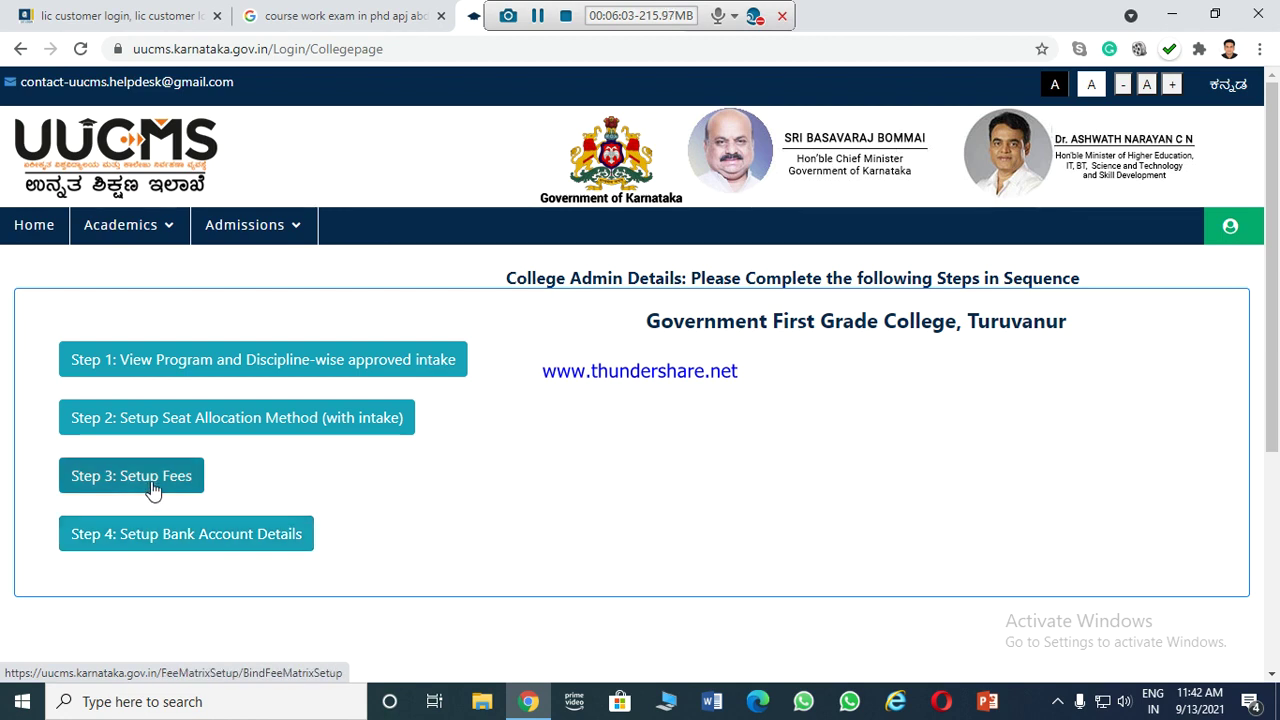
left_click(167, 544)
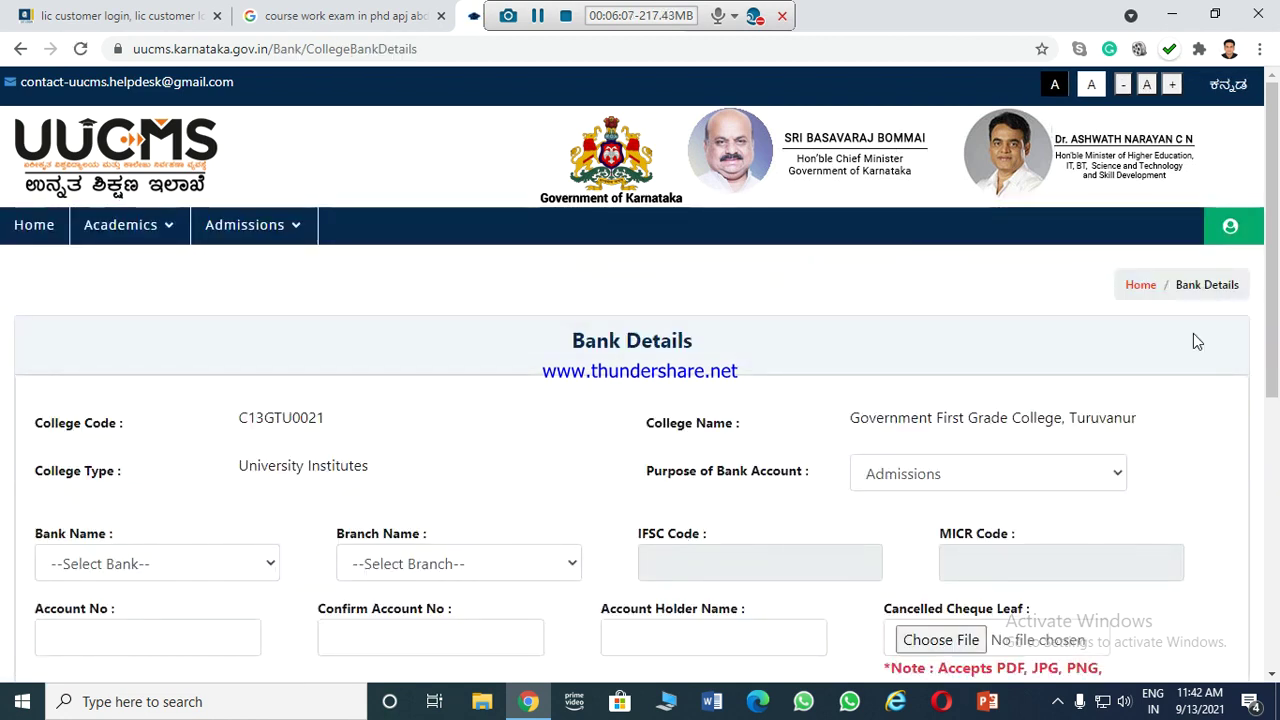
left_click_drag(1276, 261, 1276, 339)
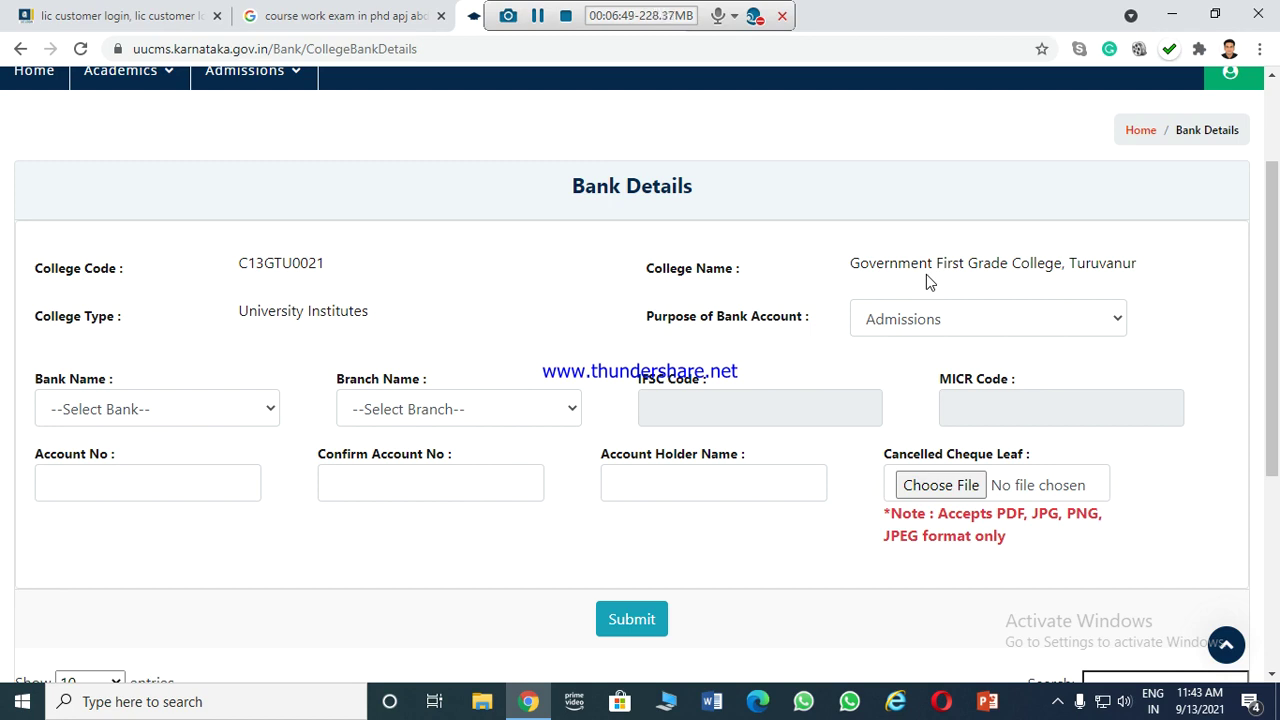
left_click(927, 321)
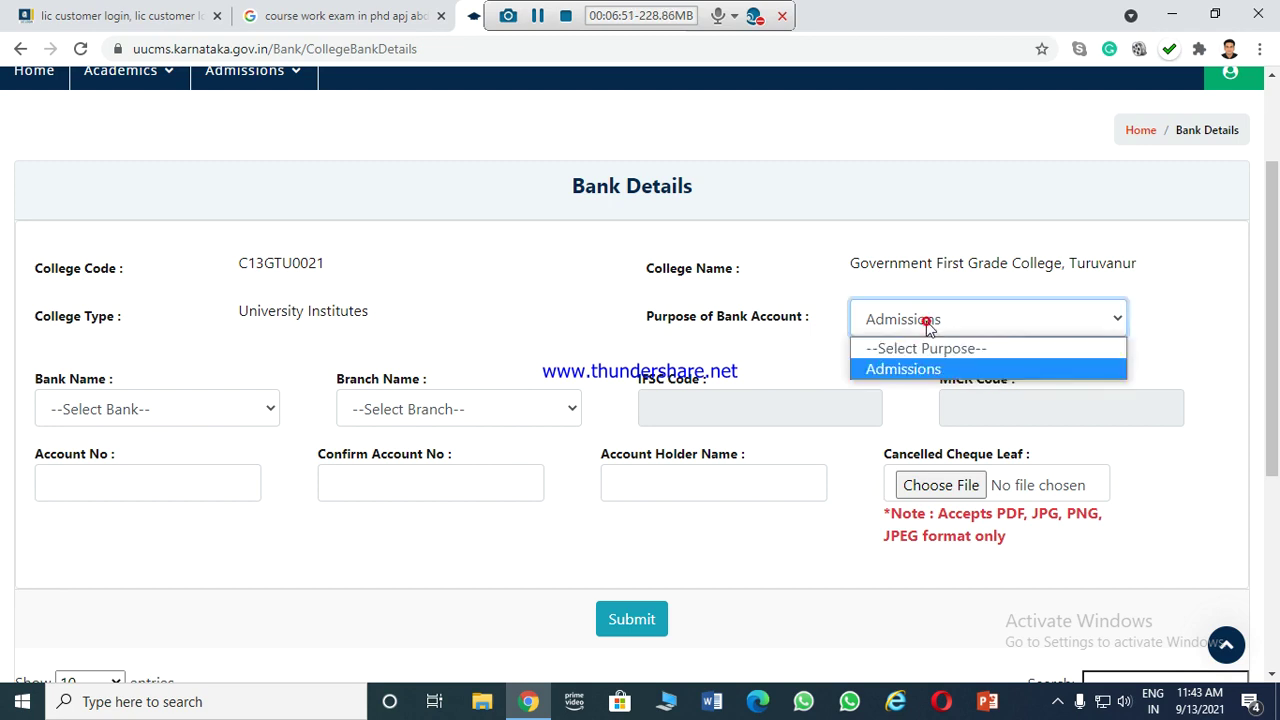
left_click(926, 321)
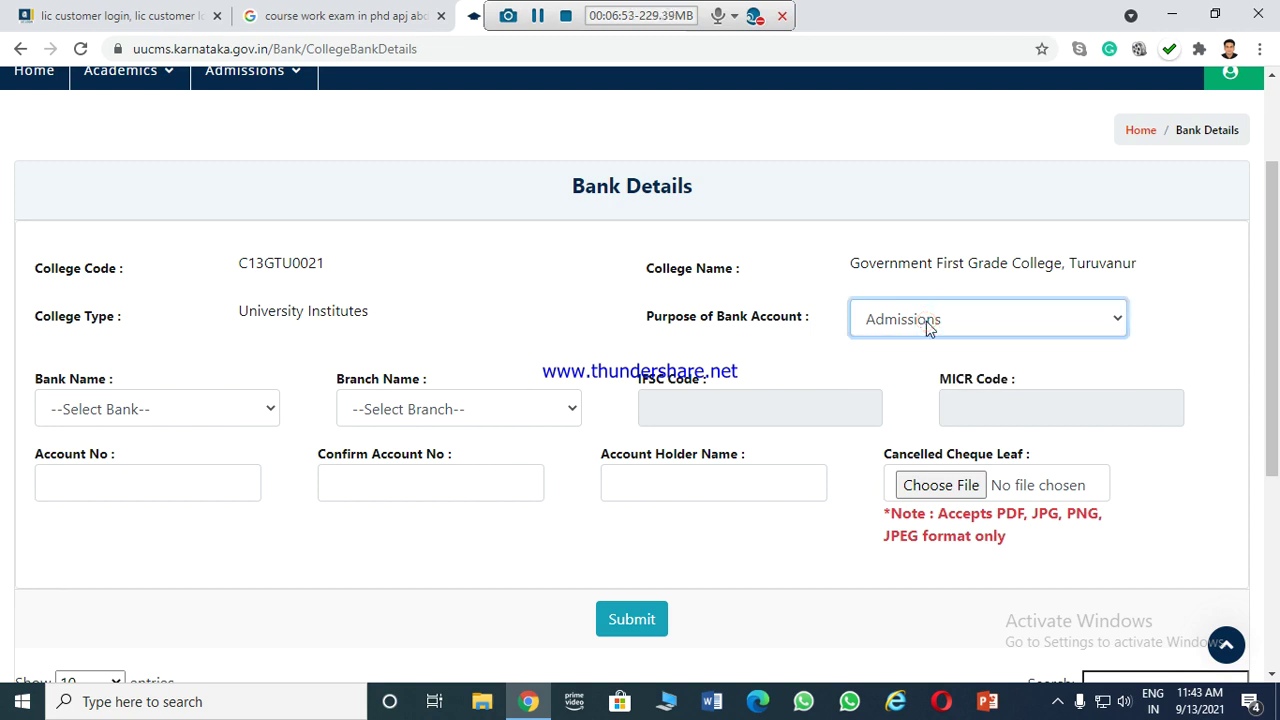
Set the bank name to ABHYUDAYA COOPERATIVE BANK LIMITED and the branch to MAIN BR UDUPI
left_click(240, 416)
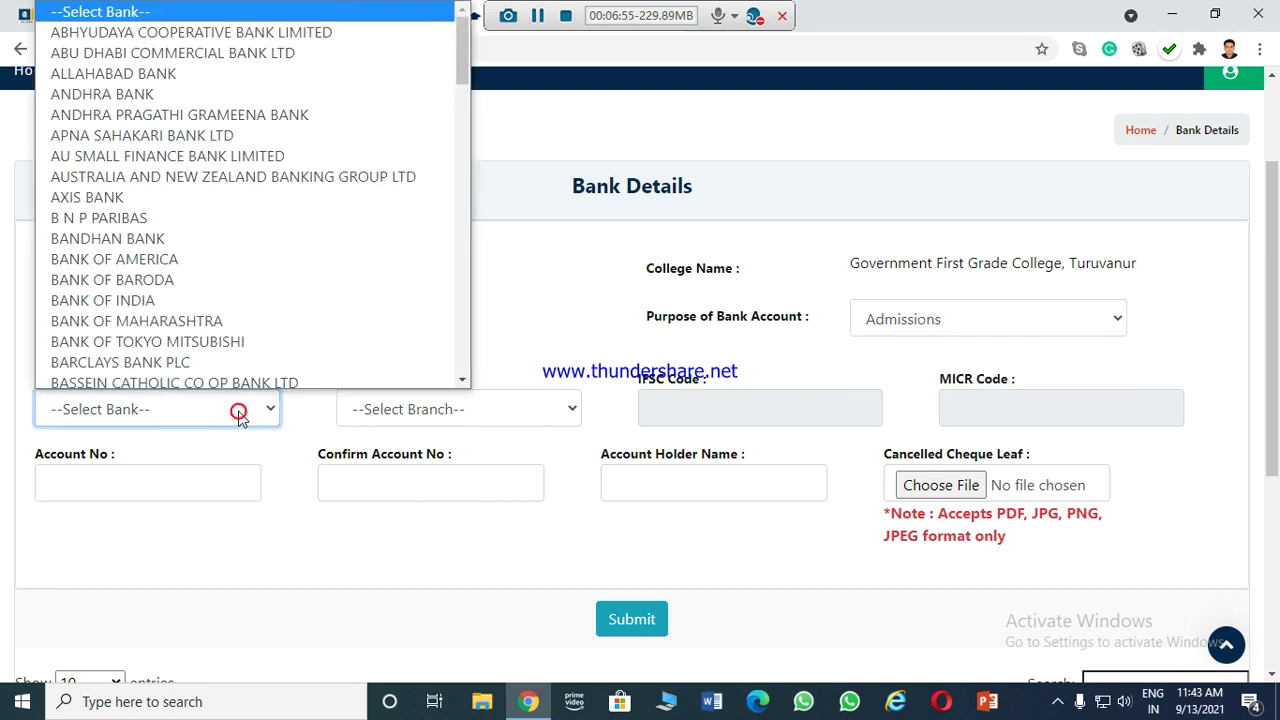
left_click(216, 341)
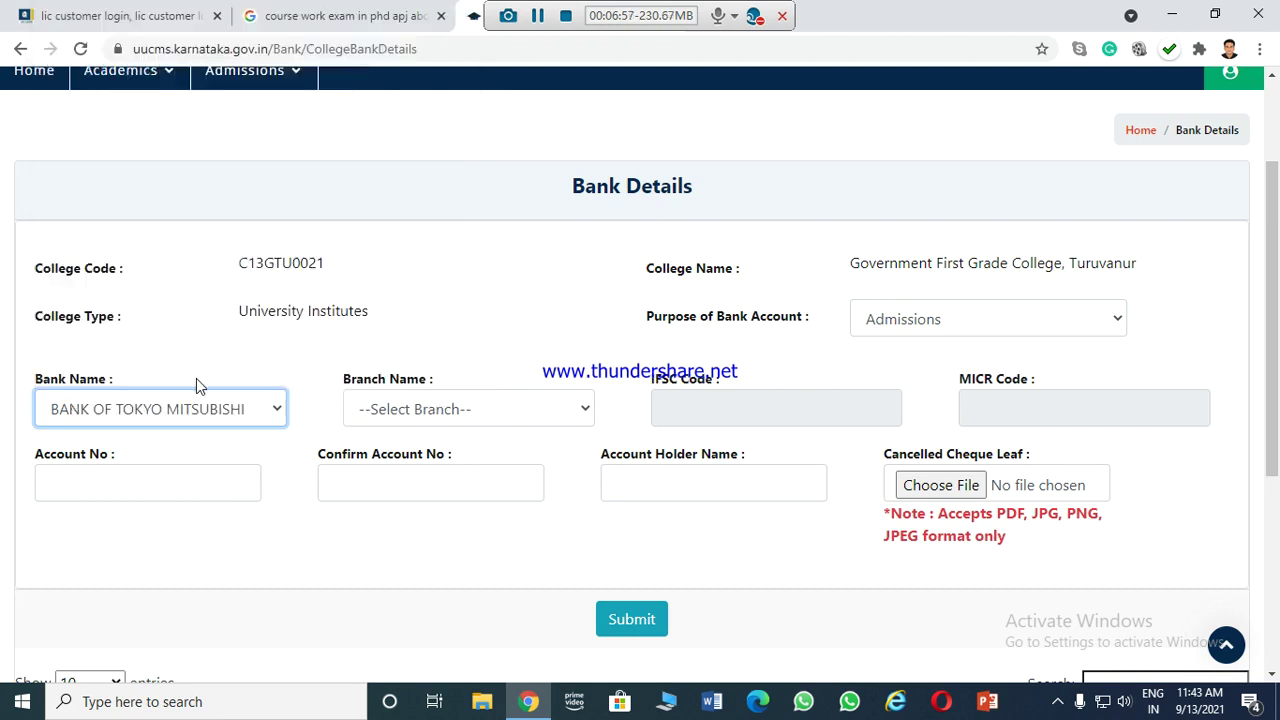
left_click(197, 400)
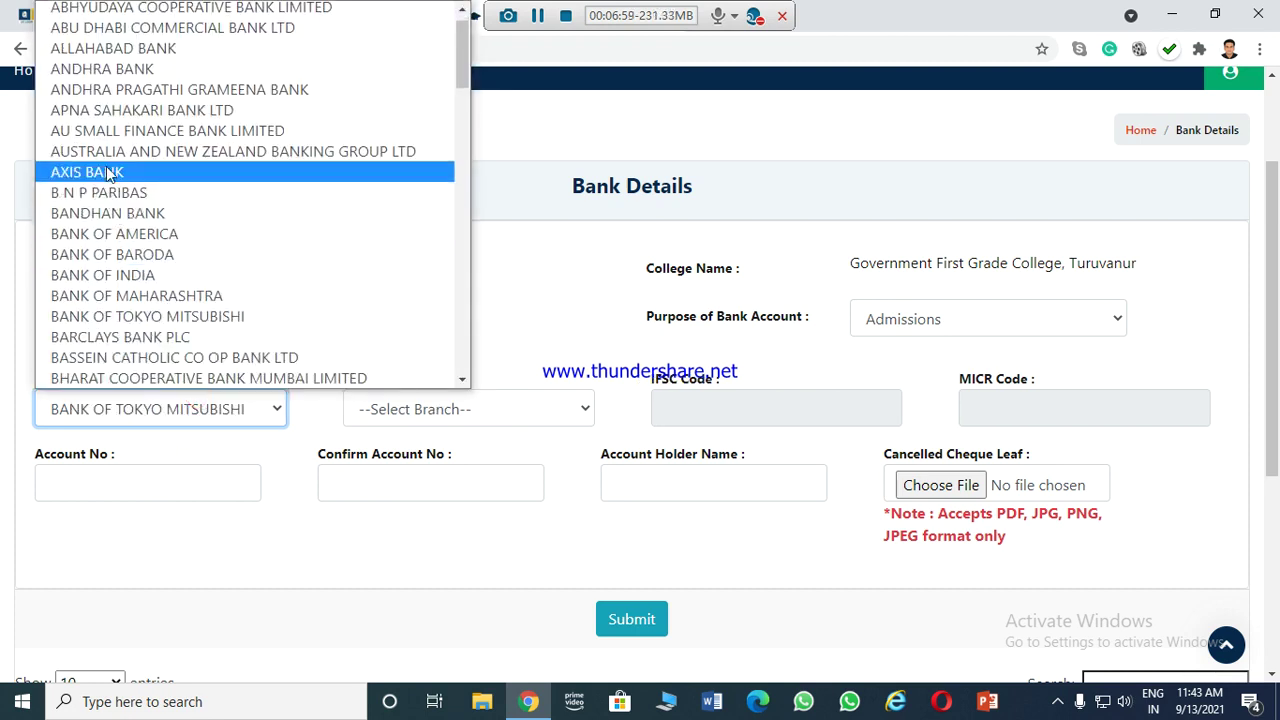
left_click(139, 15)
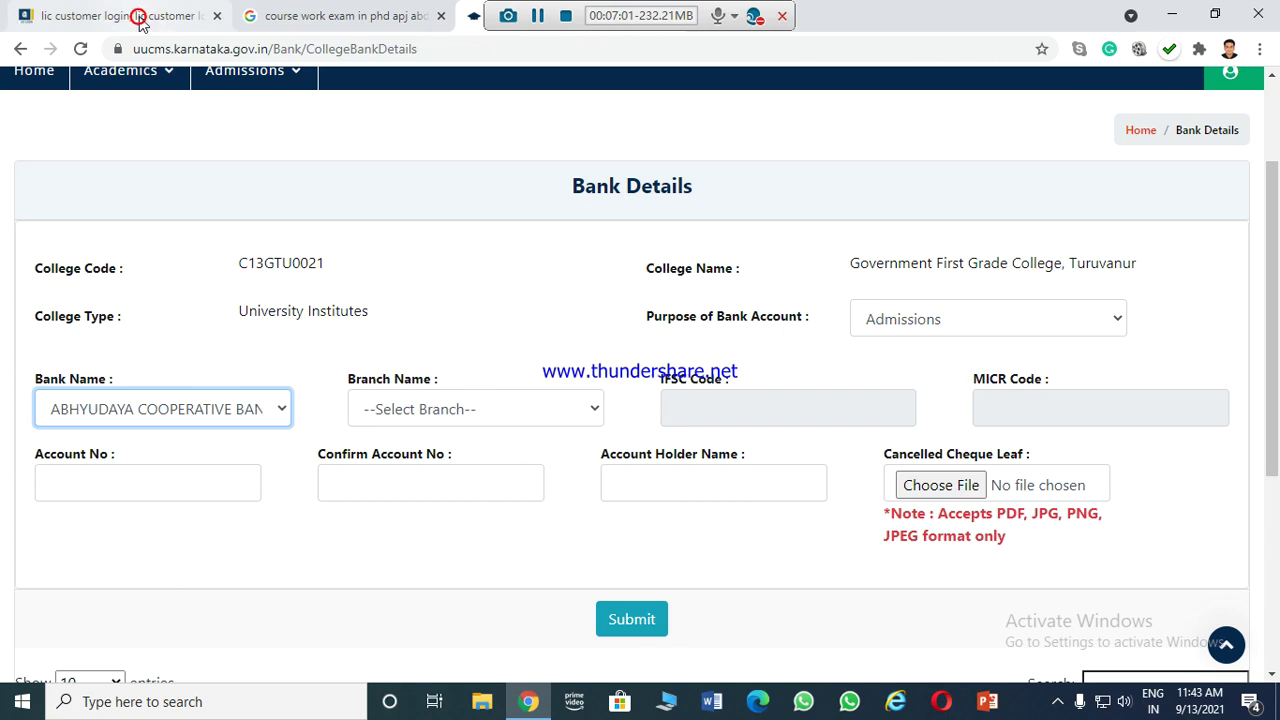
left_click(449, 408)
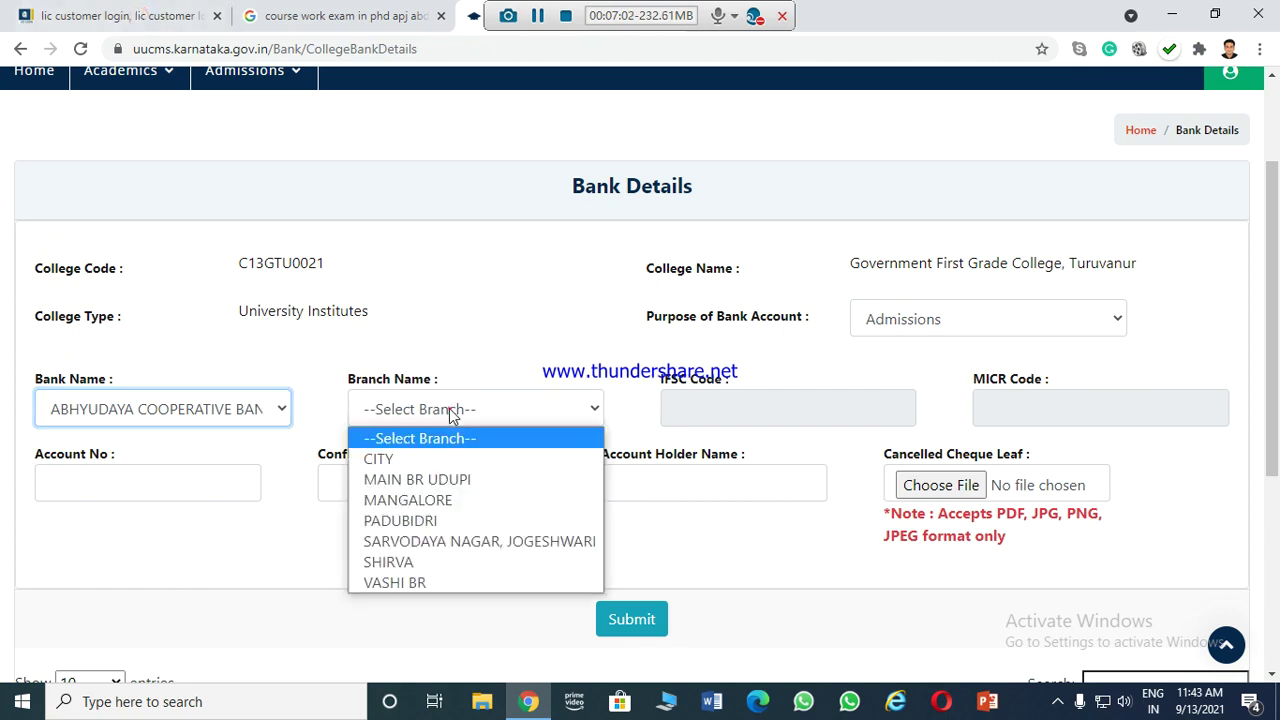
left_click(435, 480)
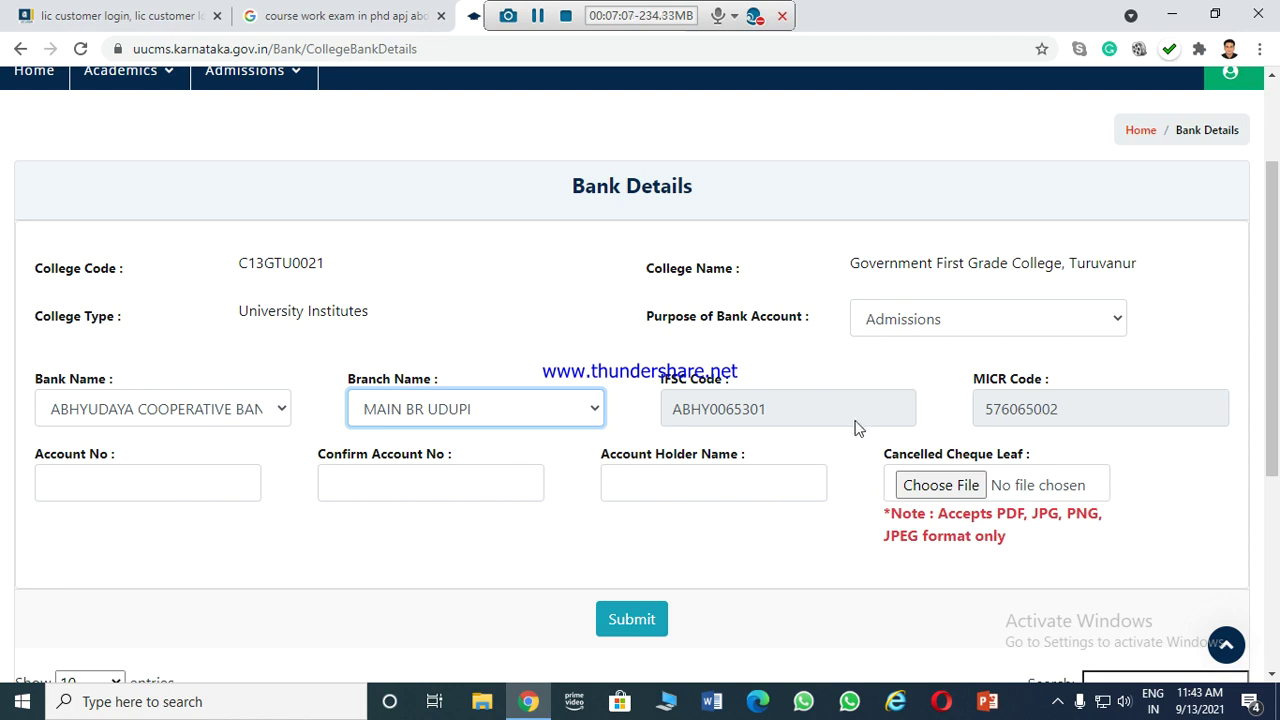
Go through the account number, account number confirmation and account holder name fields without filling them in
left_click(196, 476)
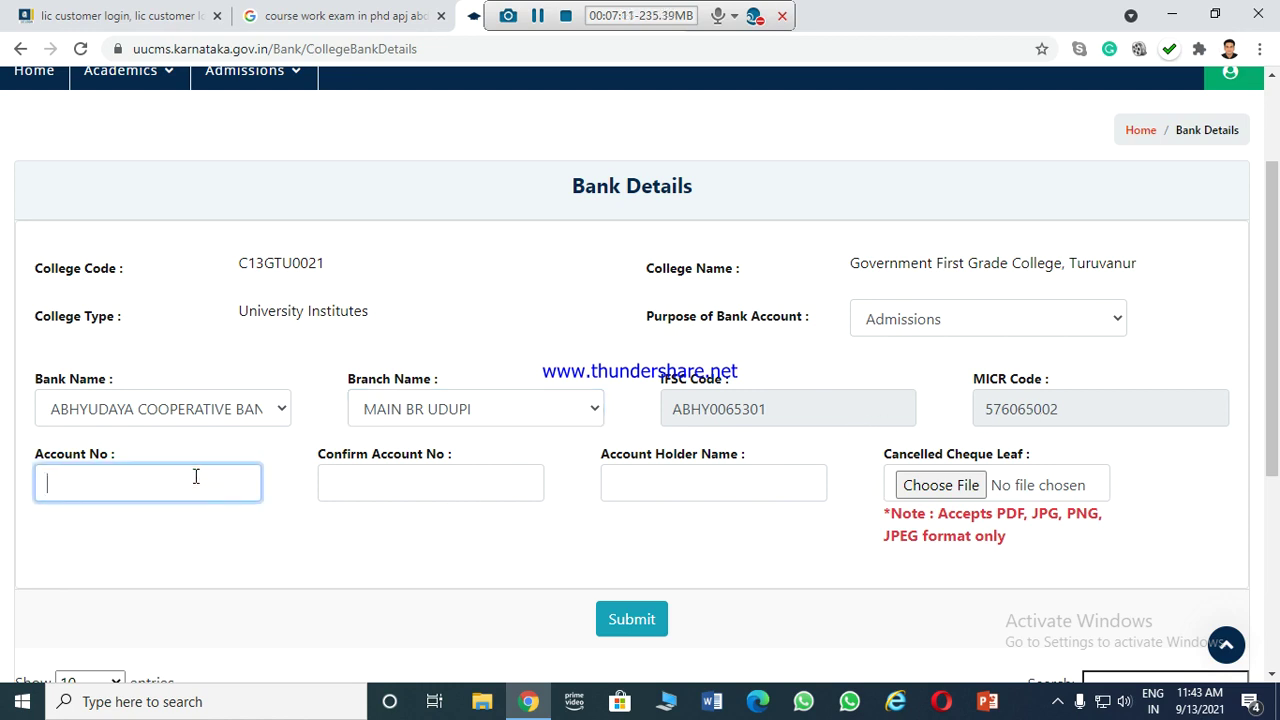
left_click(357, 486)
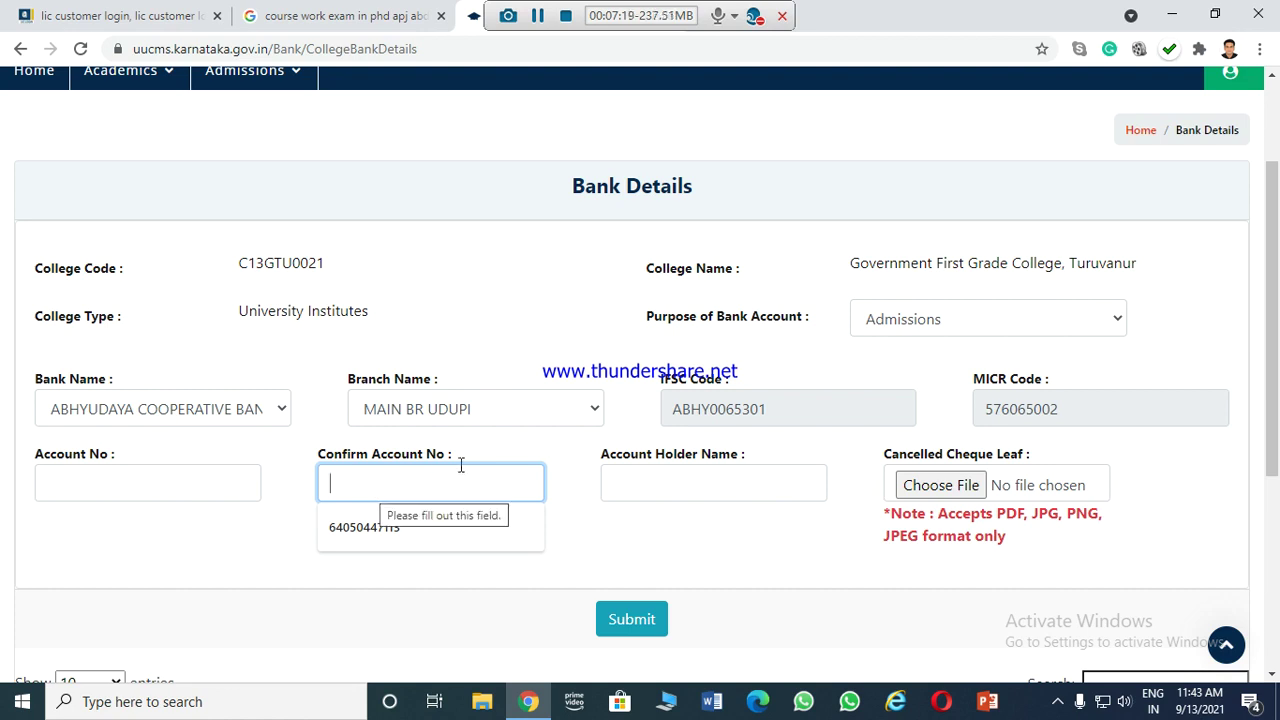
left_click(631, 484)
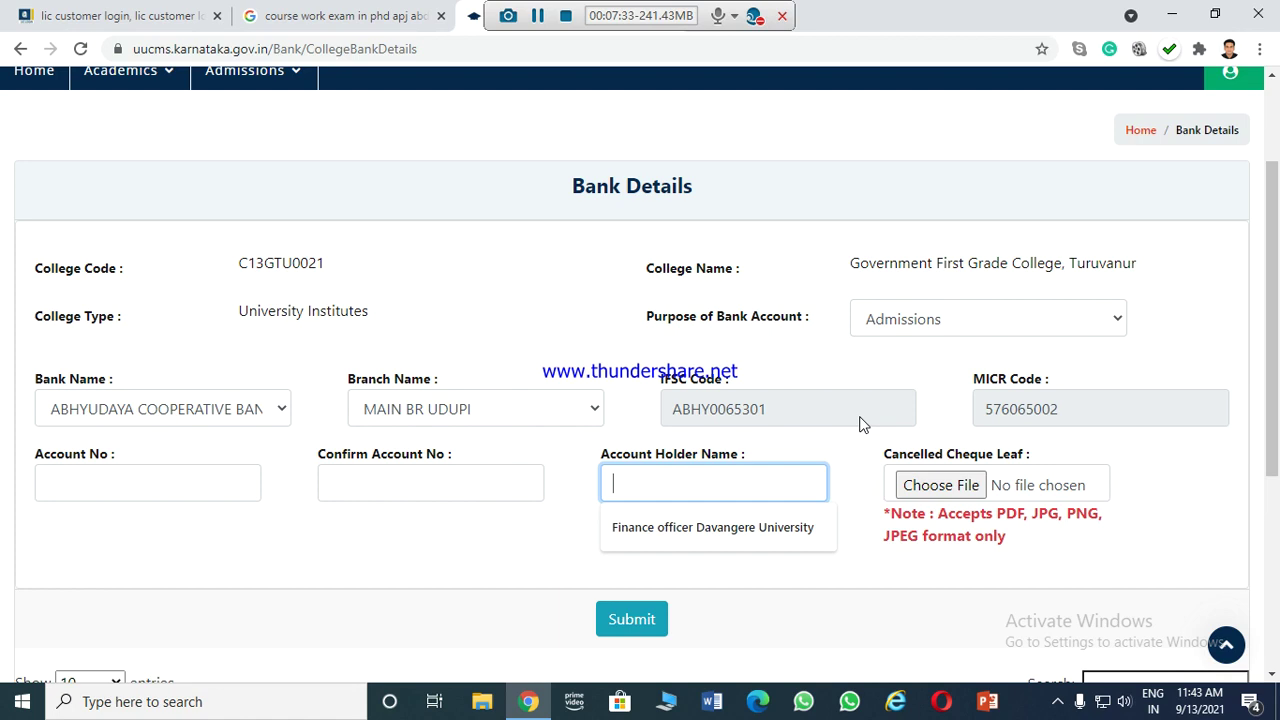
left_click(938, 489)
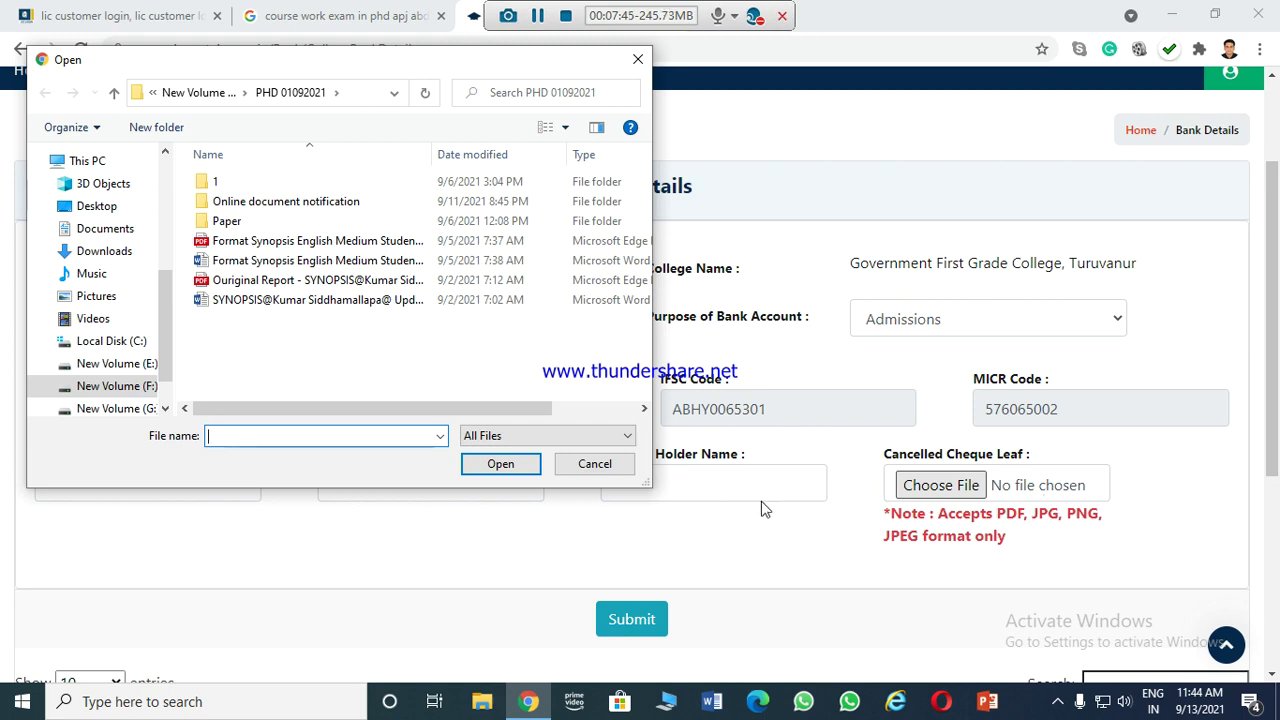
left_click(96, 298)
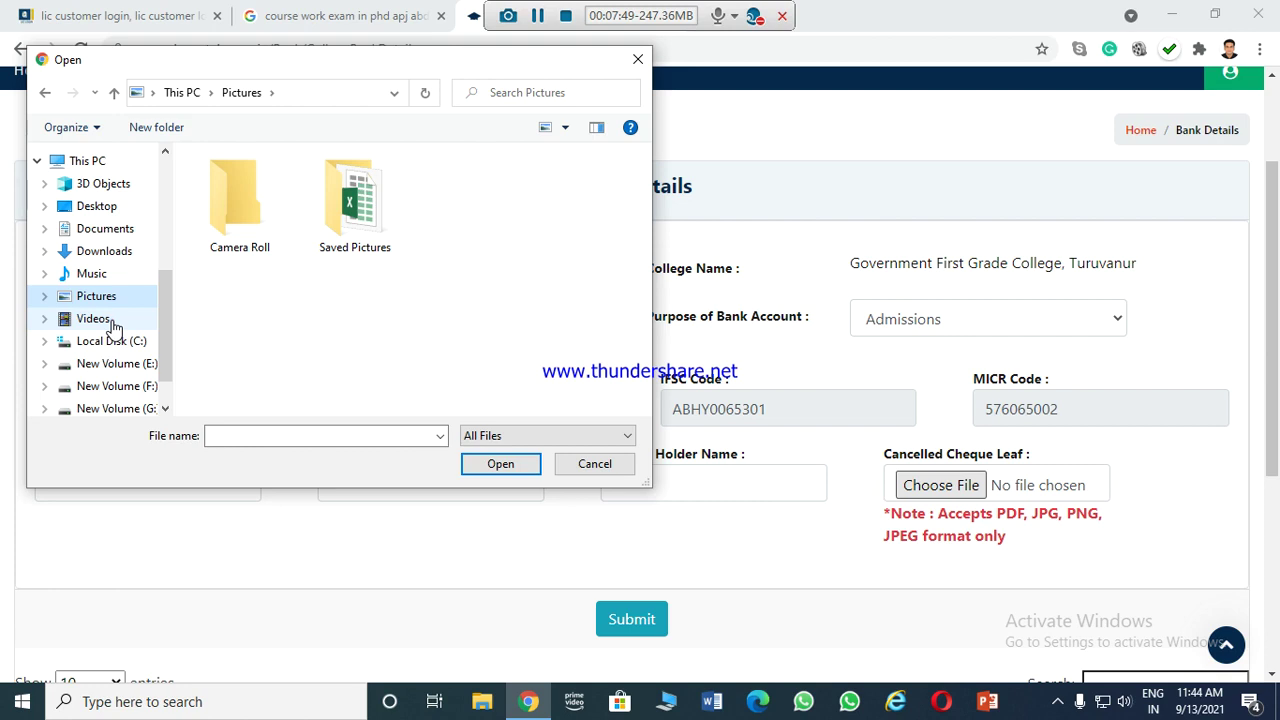
left_click(95, 320)
left_click(561, 334)
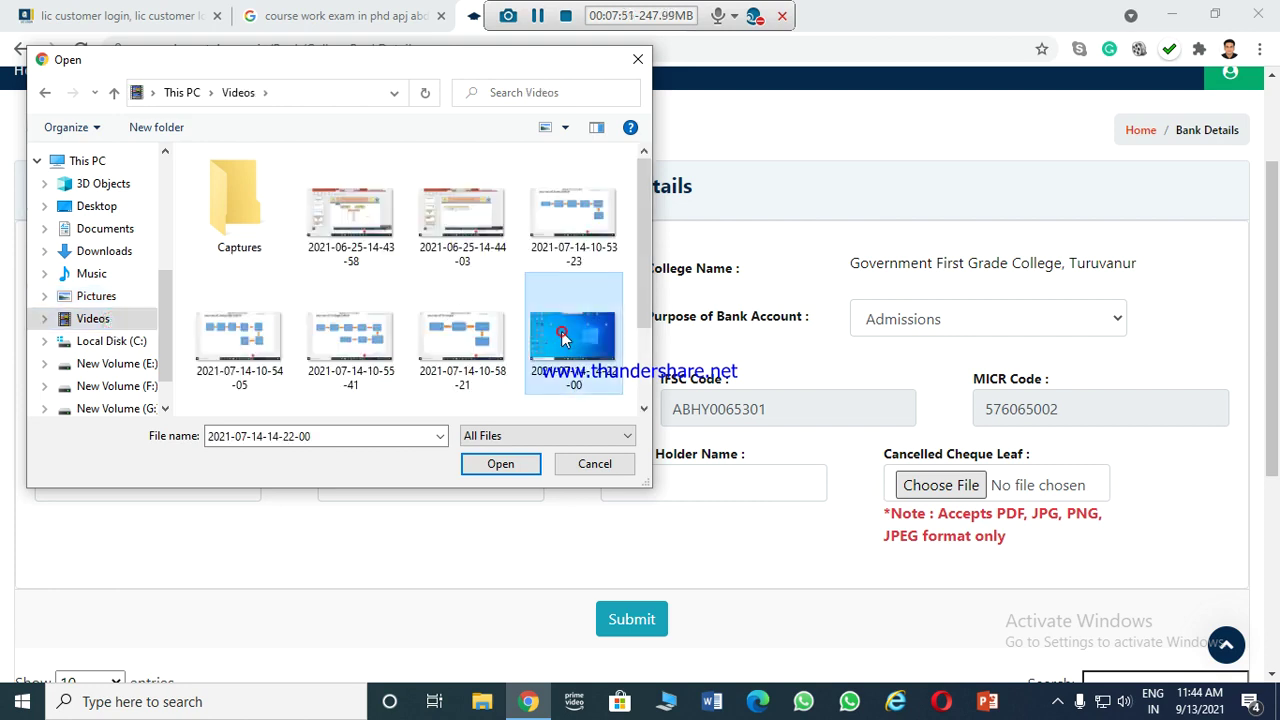
left_click(506, 463)
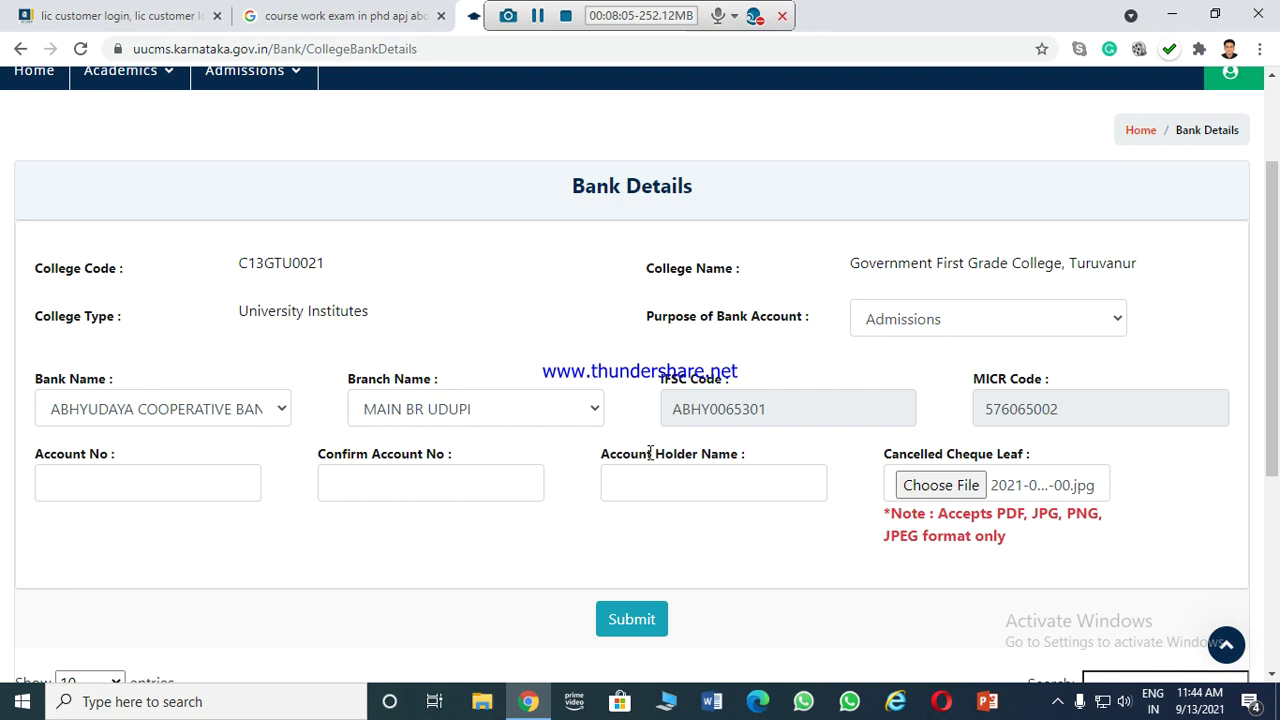
Look over the rest of the bank details page, then leave it unsubmitted and open Step 3: Setup Fees from the college admin steps
left_click_drag(1272, 458, 1273, 564)
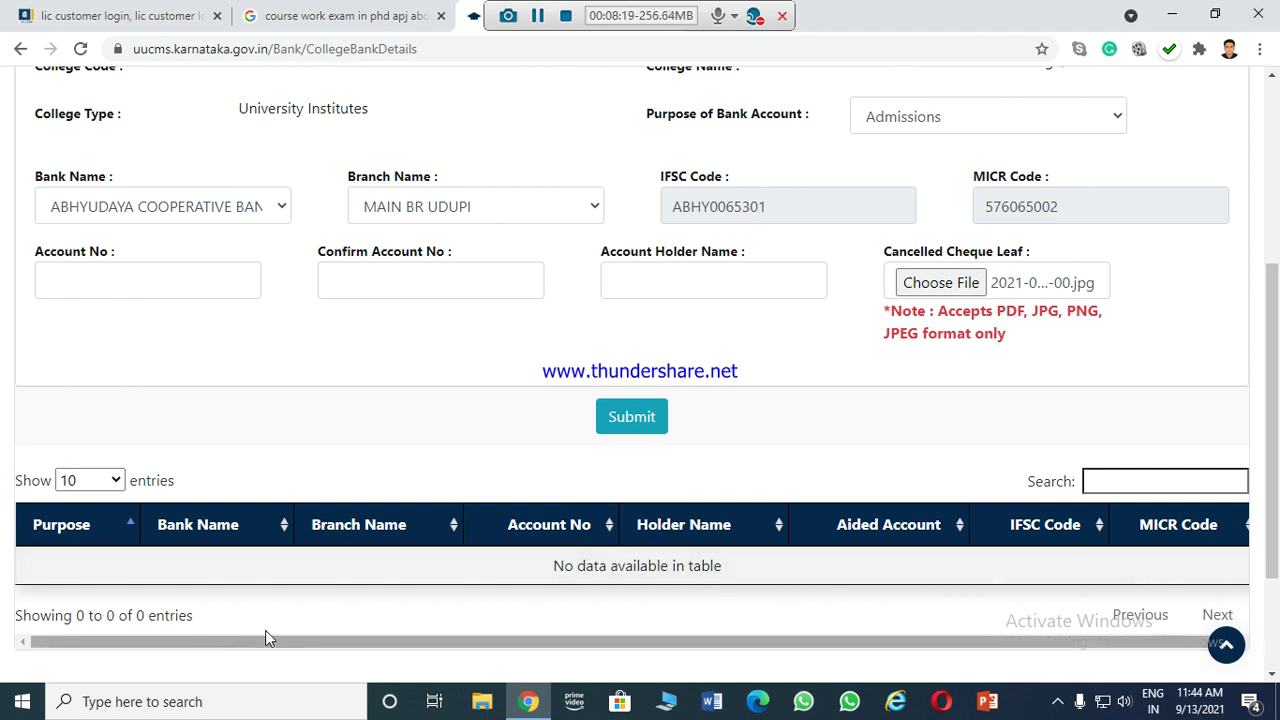
left_click_drag(1277, 461, 1258, 221)
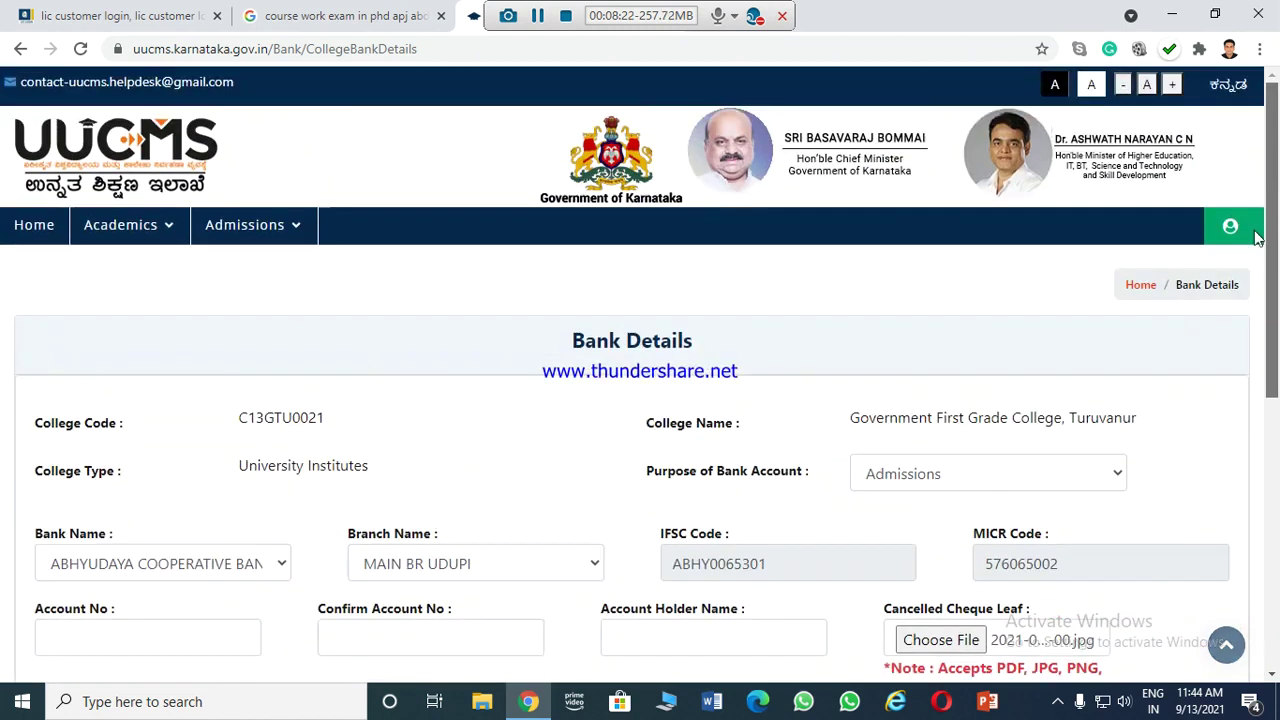
left_click(33, 229)
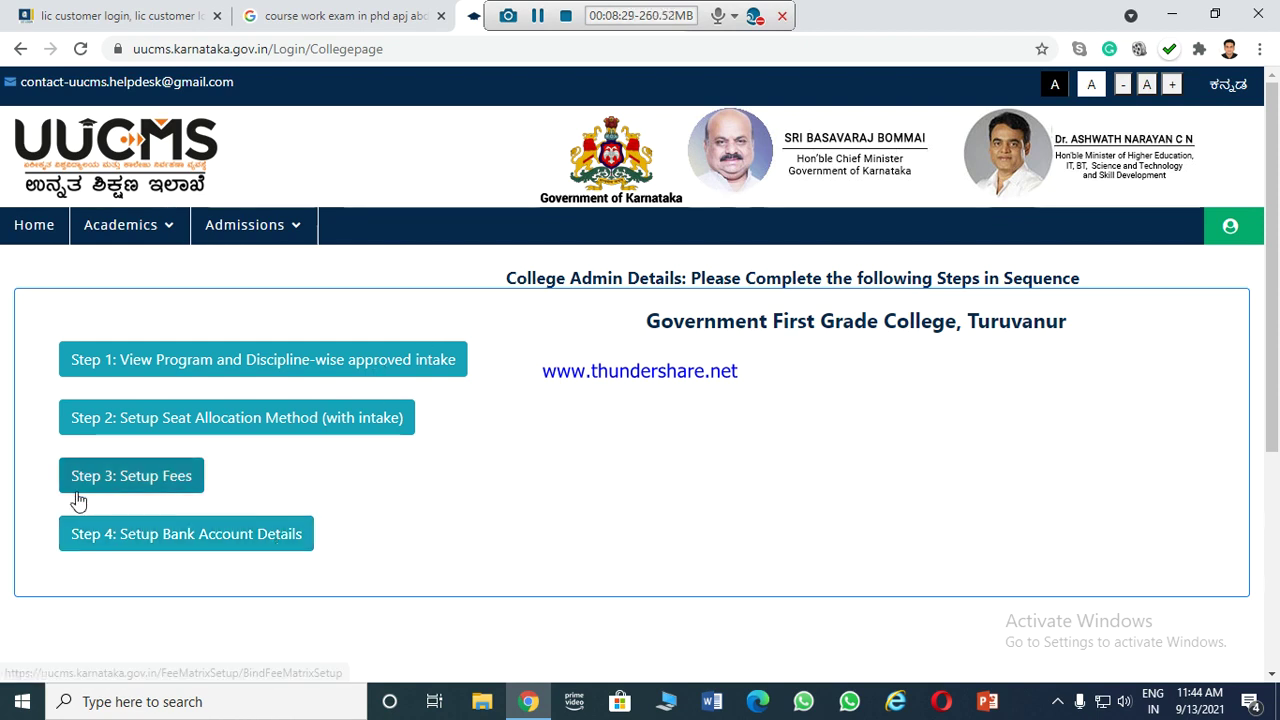
left_click(133, 476)
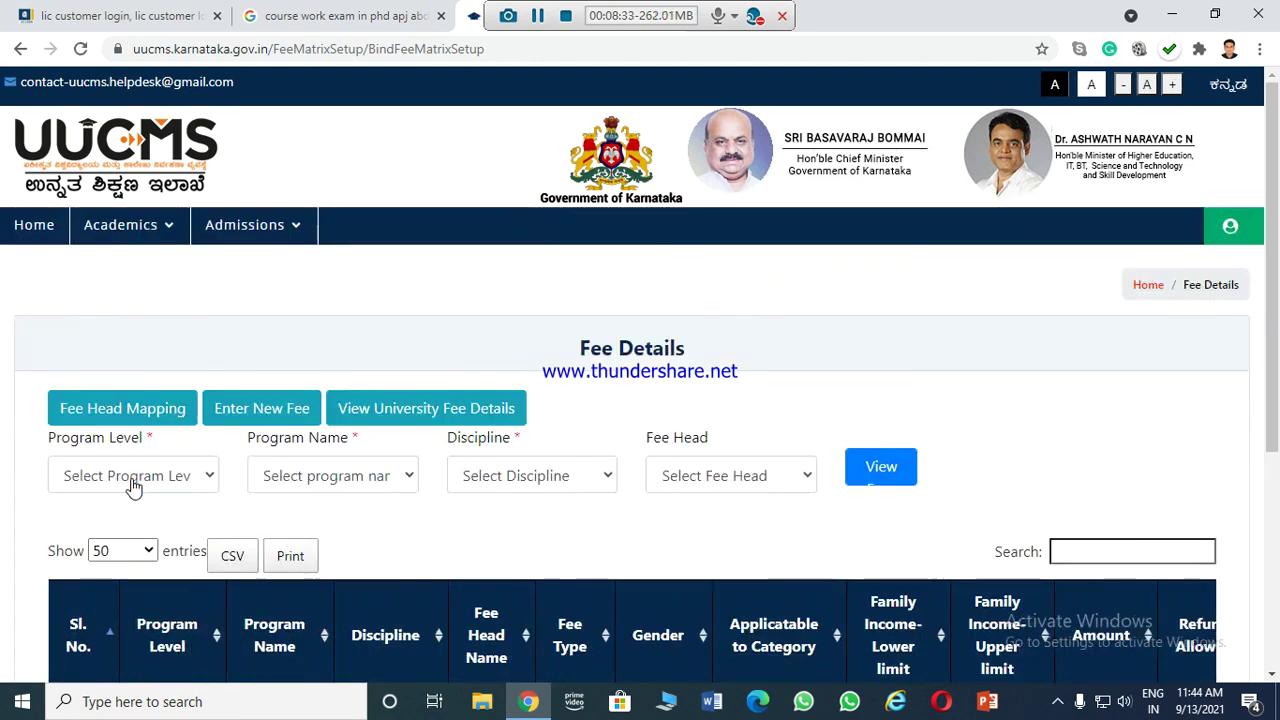